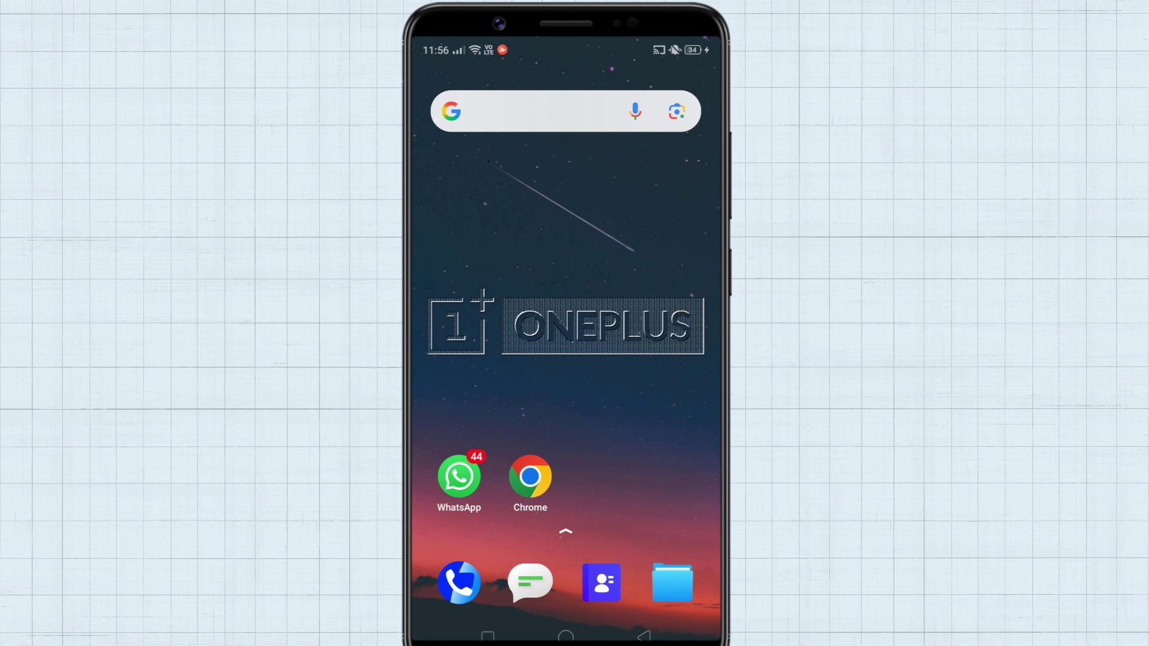
- Turn WhatsApp's automatic chat backups Off and start a manual chat backup
{"action": "left_click", "coordinate": [460, 477]}
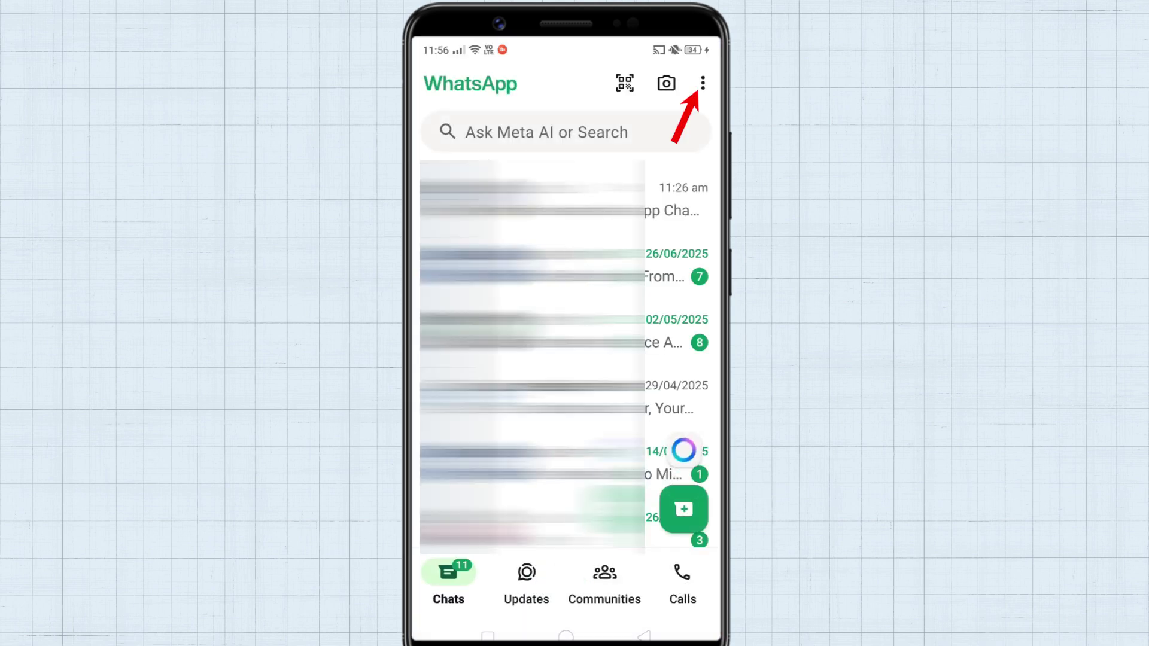
{"action": "left_click", "coordinate": [703, 82]}
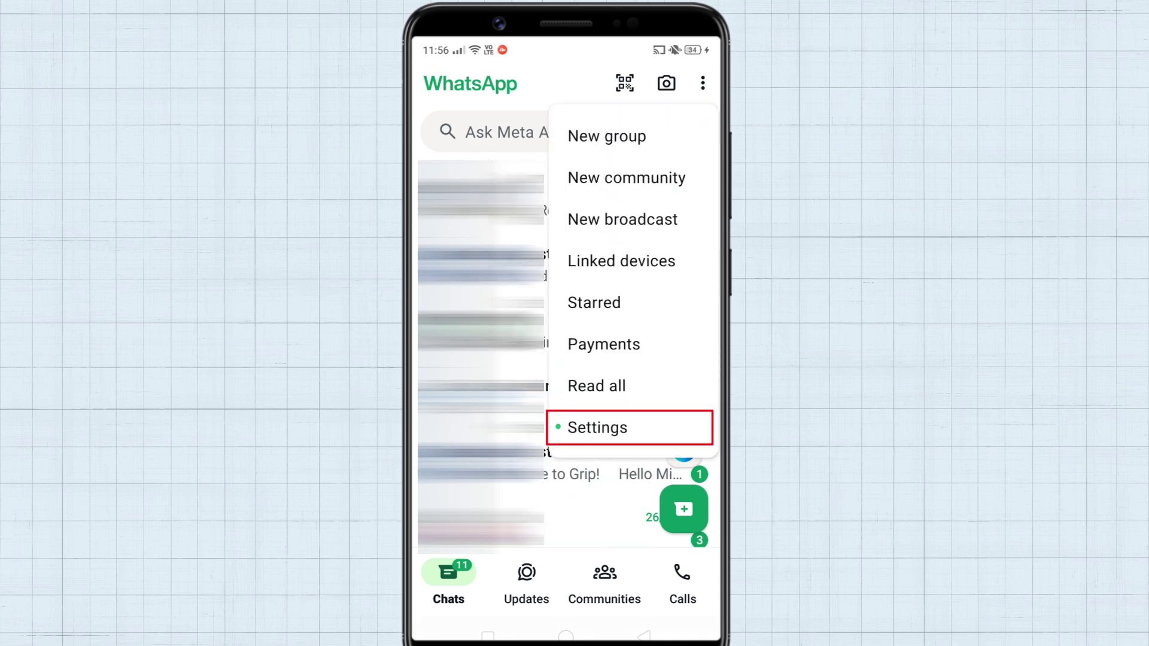
{"action": "left_click", "coordinate": [629, 427]}
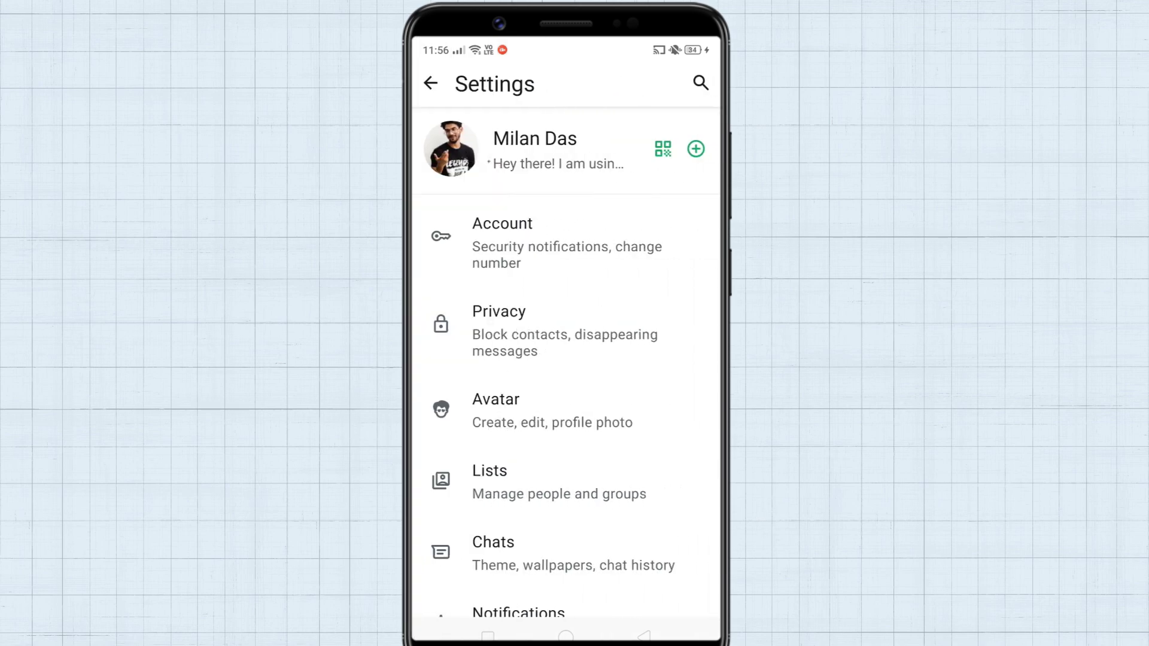
{"action": "left_click", "coordinate": [566, 553]}
{"action": "scroll", "coordinate": [566, 359], "scroll_direction": "down", "scroll_amount": 5}
{"action": "left_click", "coordinate": [519, 486]}
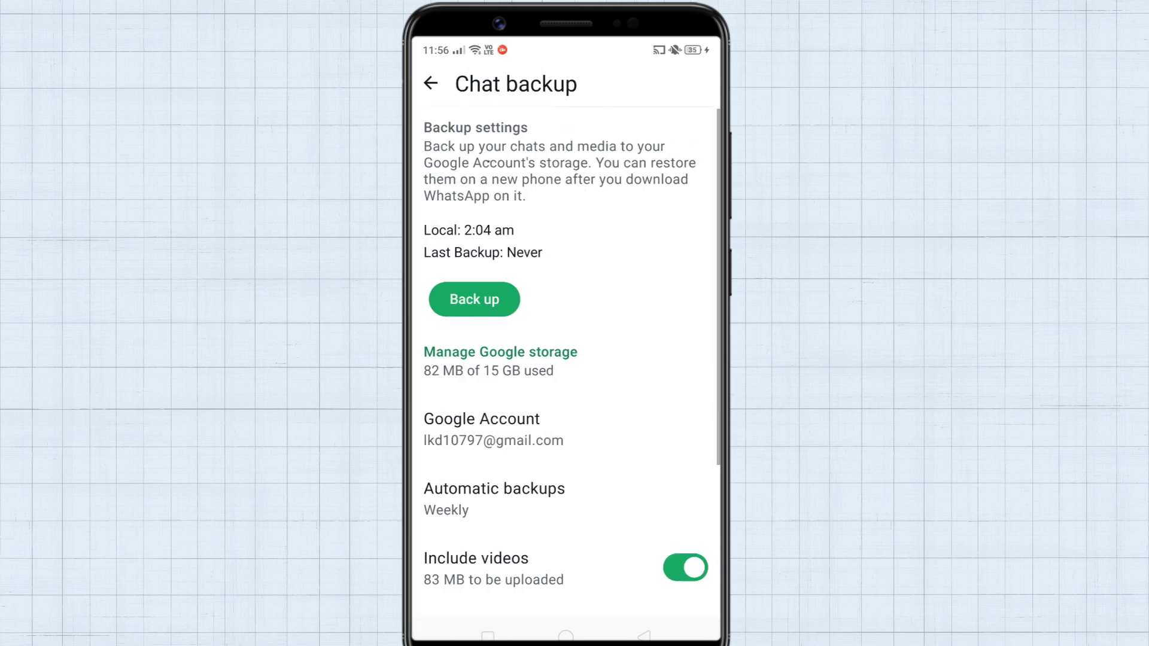
{"action": "left_click", "coordinate": [562, 499]}
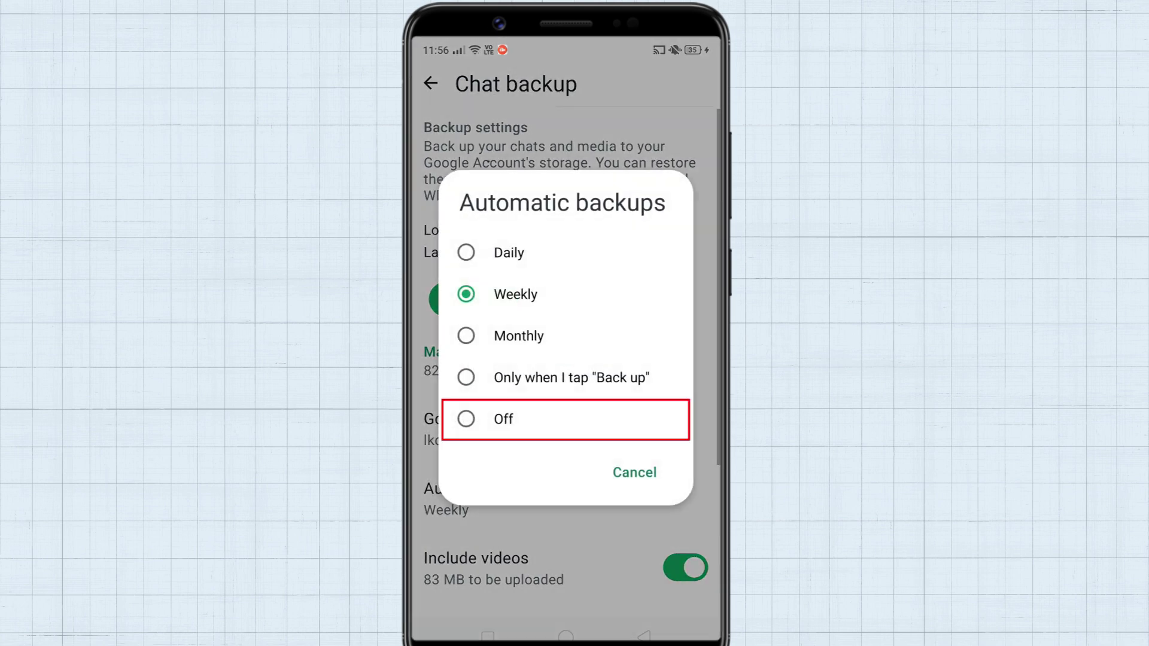
{"action": "left_click", "coordinate": [503, 420]}
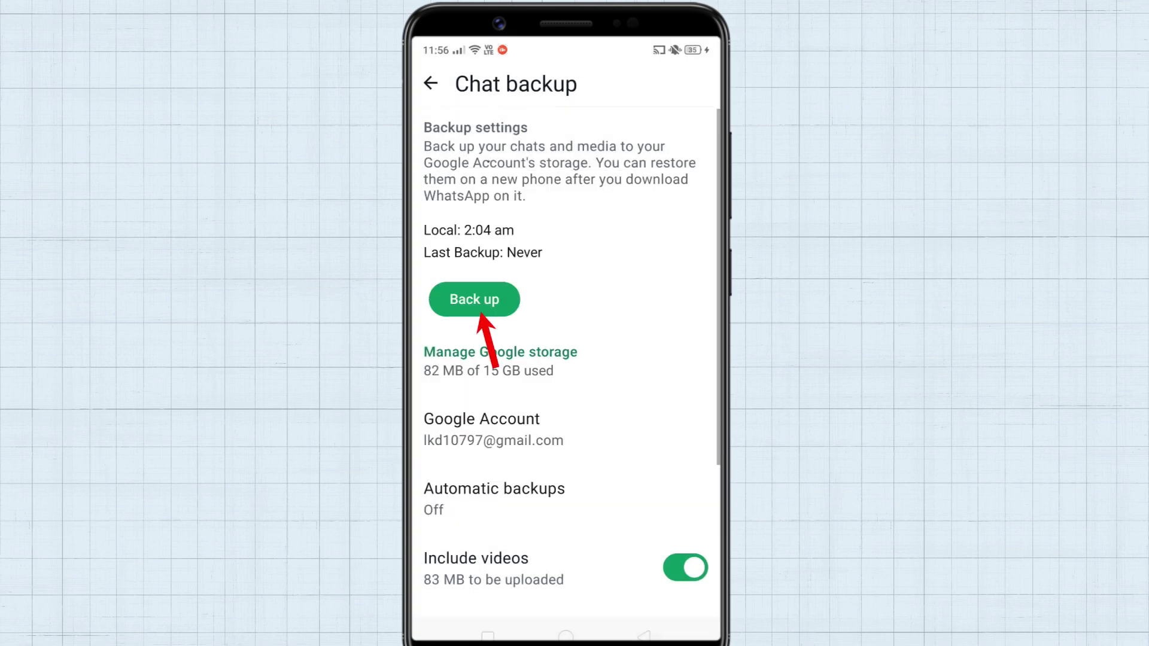
{"action": "left_click", "coordinate": [474, 299]}
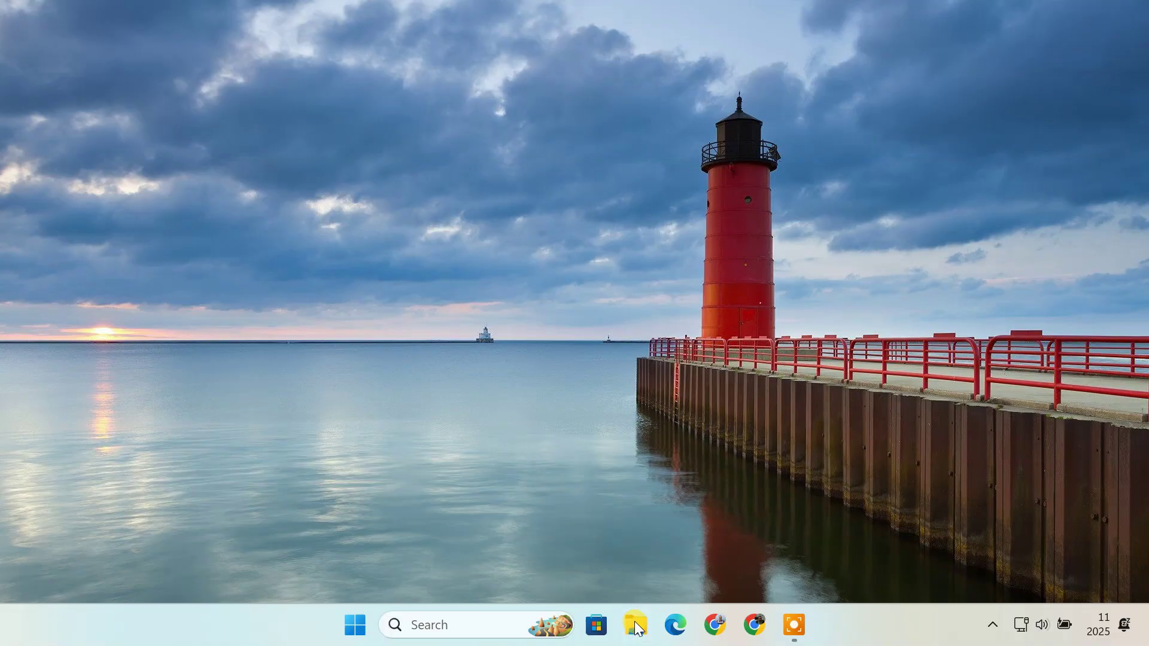
- Find and open the WhatsApp folder in the realme 1 phone's internal shared storage
{"action": "left_click", "coordinate": [637, 626]}
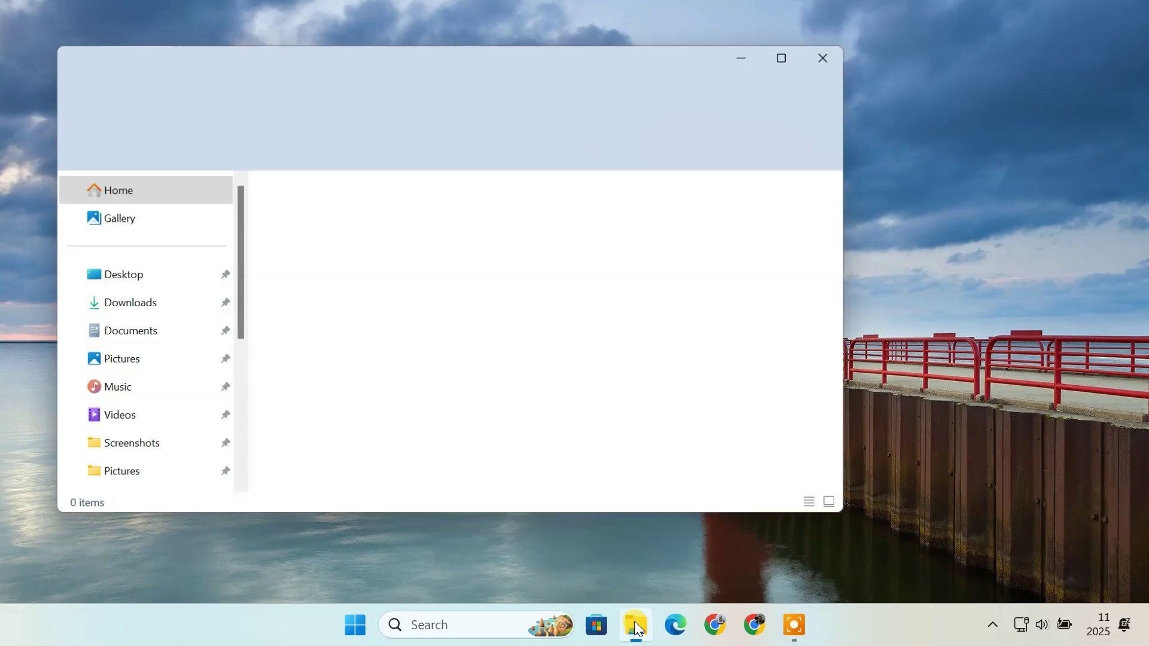
{"action": "scroll", "coordinate": [207, 450], "scroll_direction": "down", "scroll_amount": 3}
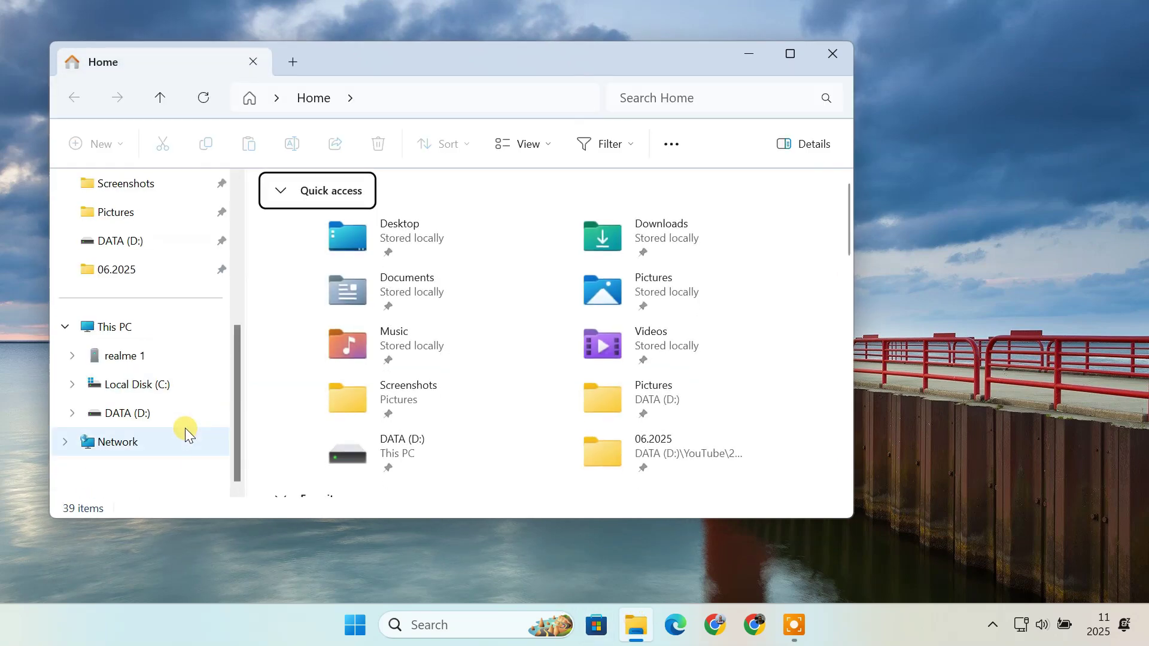
{"action": "left_click", "coordinate": [156, 328]}
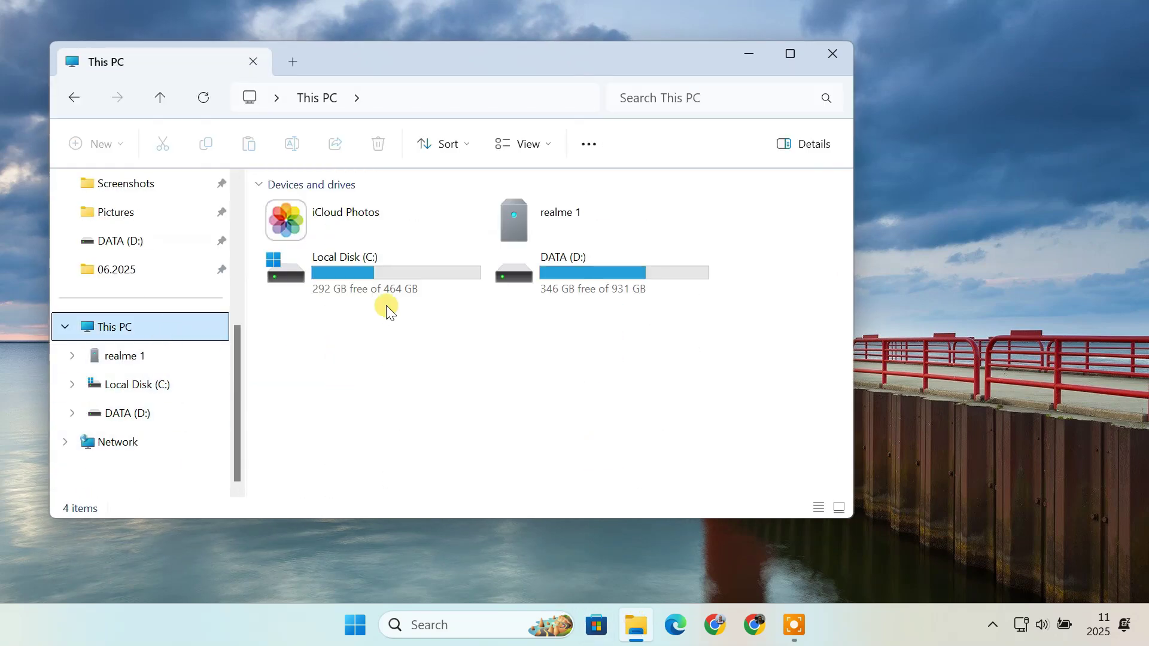
{"action": "double_click", "coordinate": [573, 220]}
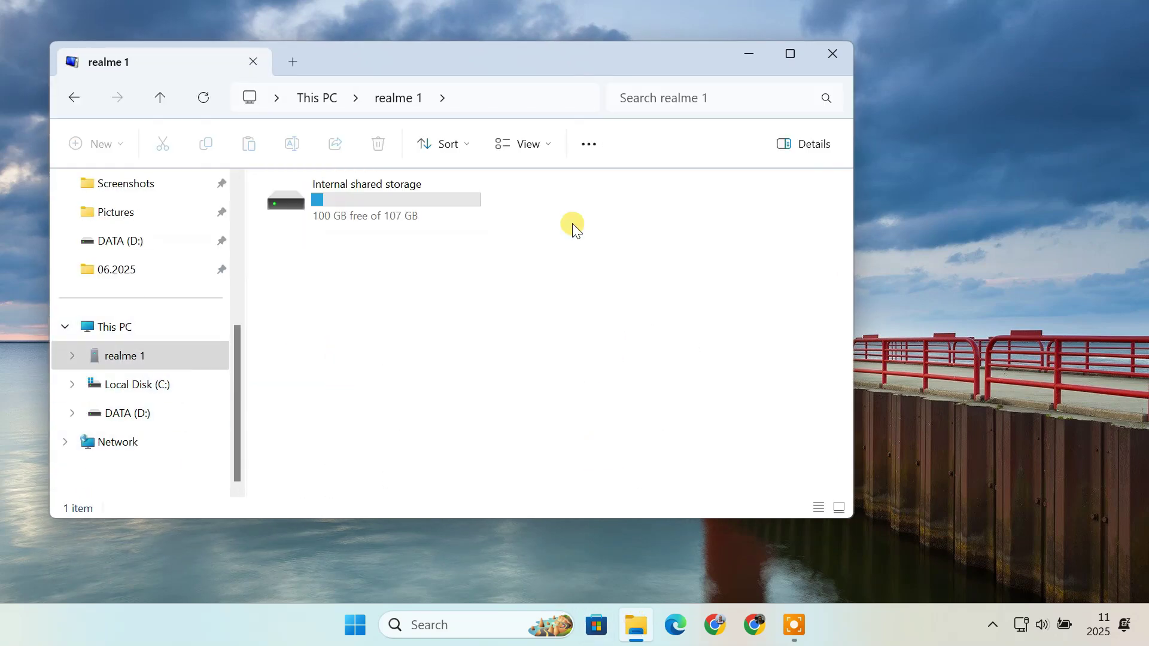
{"action": "double_click", "coordinate": [409, 200]}
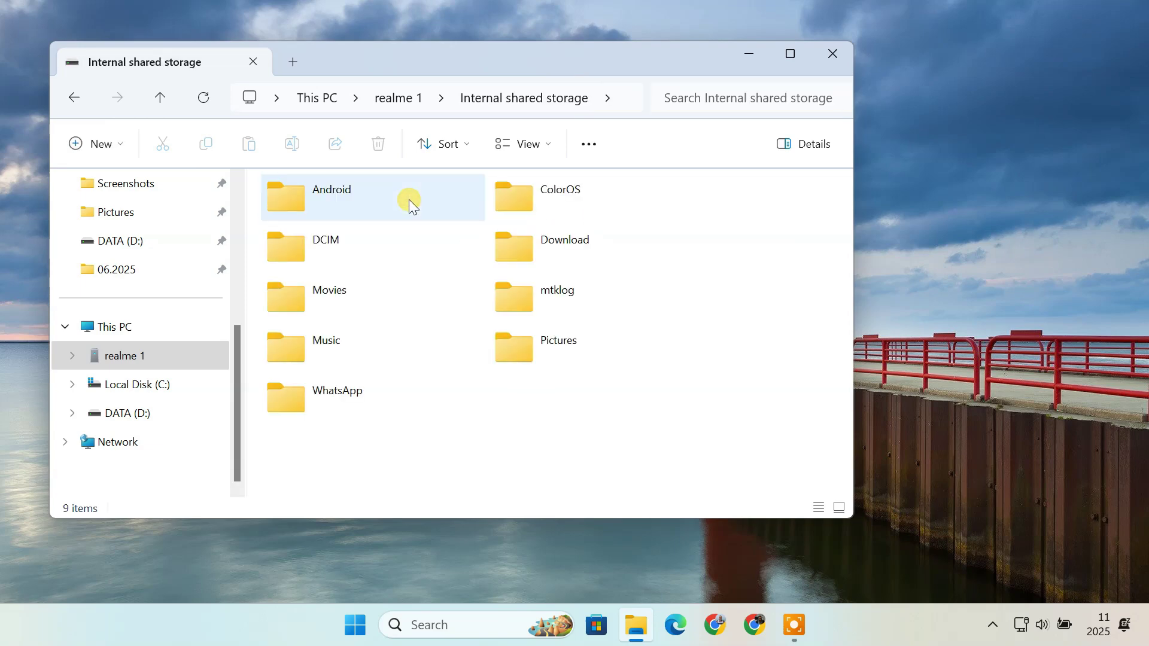
{"action": "left_click", "coordinate": [709, 98]}
{"action": "type", "text": "whatsapp"}
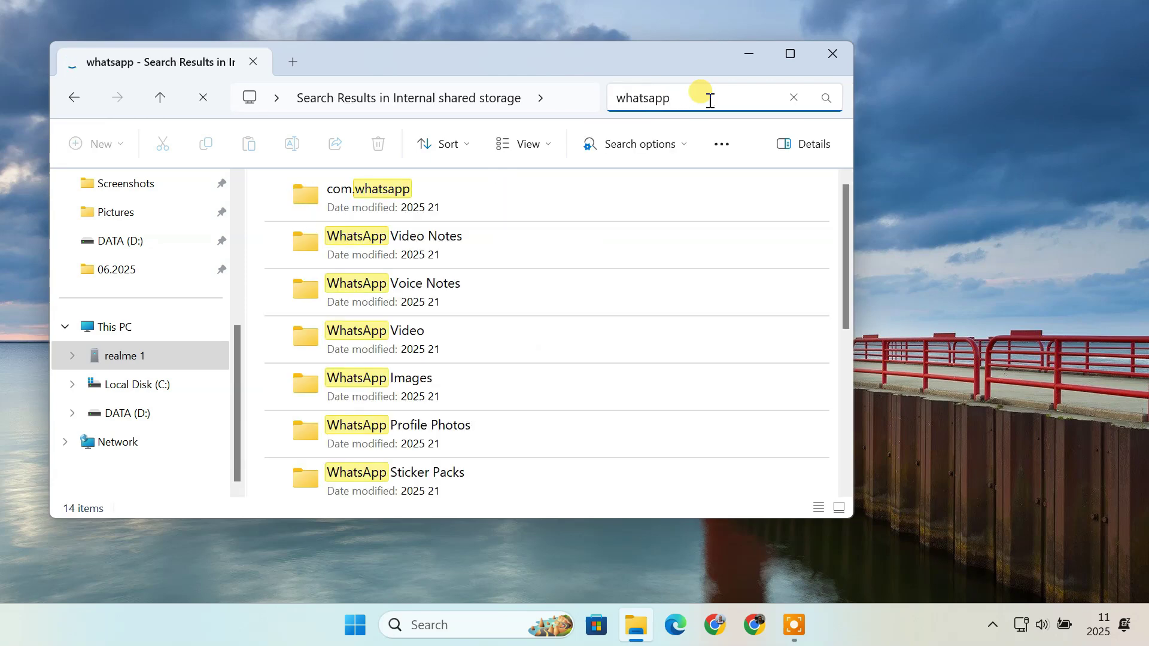
{"action": "scroll", "coordinate": [595, 311], "scroll_direction": "down", "scroll_amount": 3}
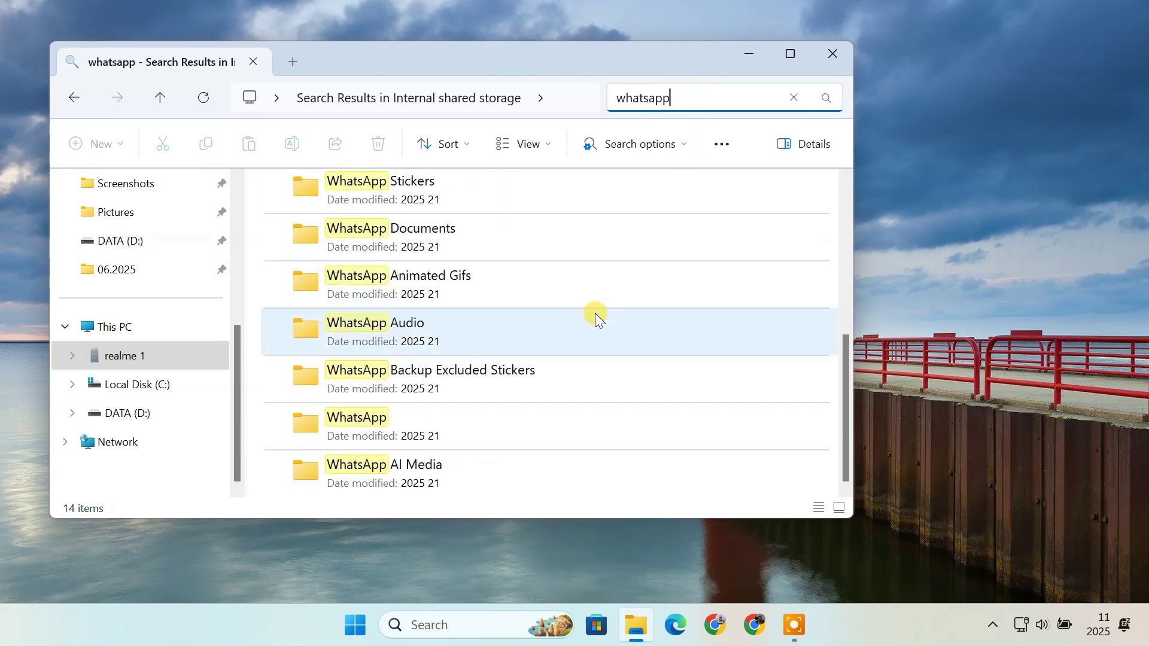
{"action": "left_click", "coordinate": [415, 429]}
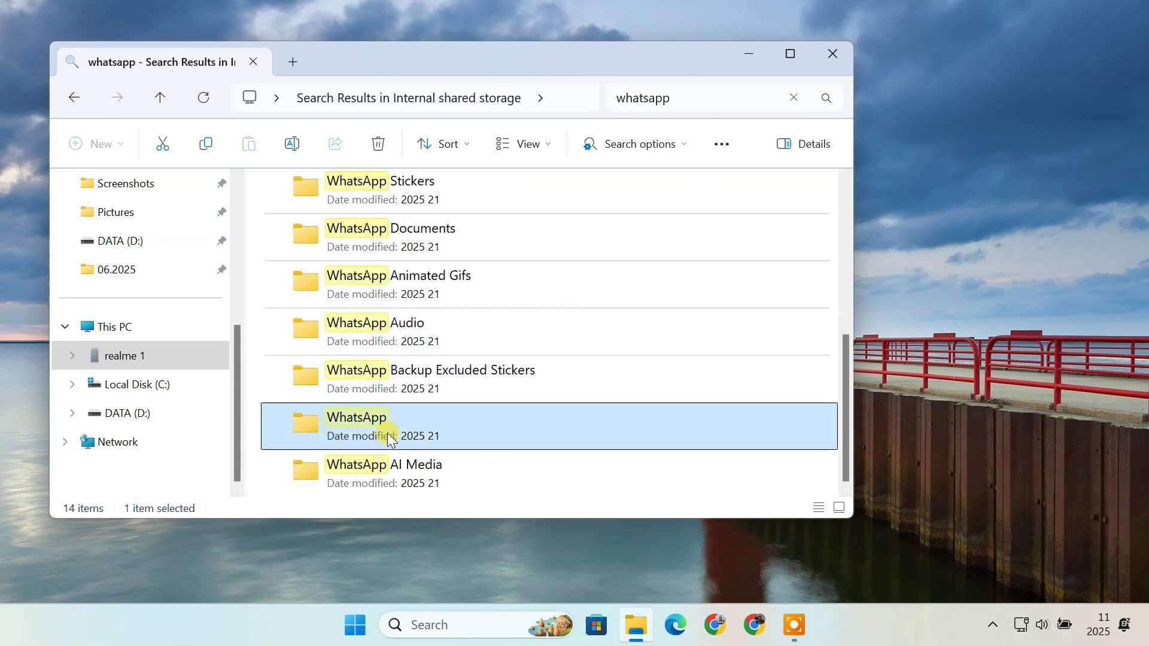
{"action": "double_click", "coordinate": [388, 432]}
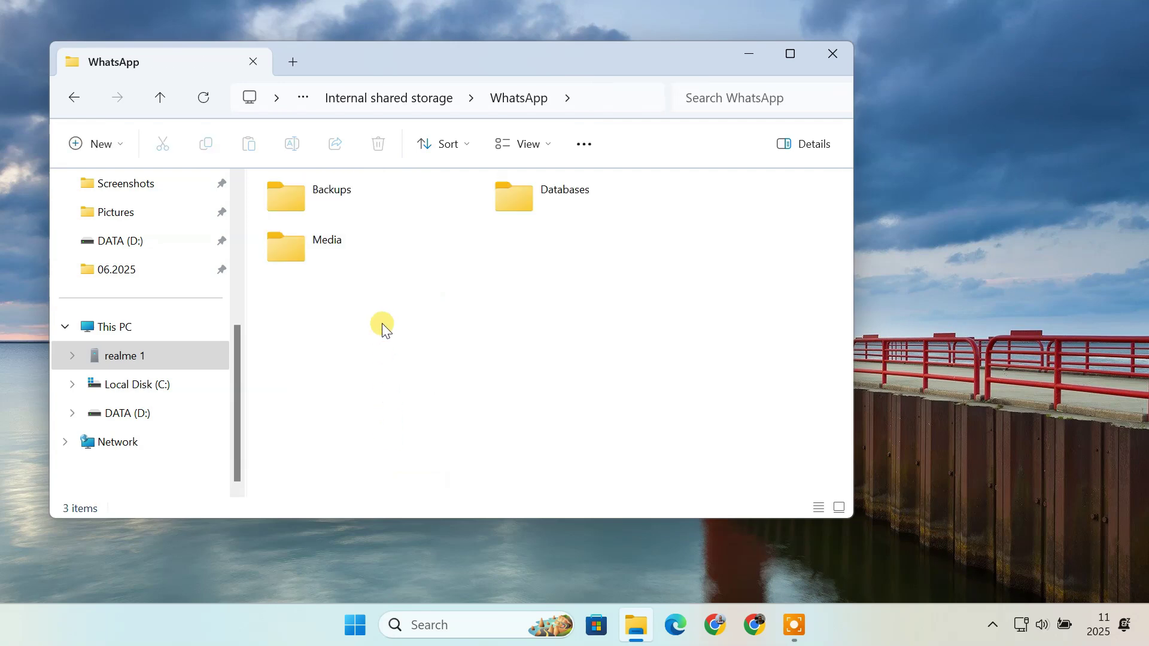
- Select the Backups, Databases and Media folders and copy them
{"action": "left_click", "coordinate": [366, 200]}
{"action": "left_click", "coordinate": [551, 202]}
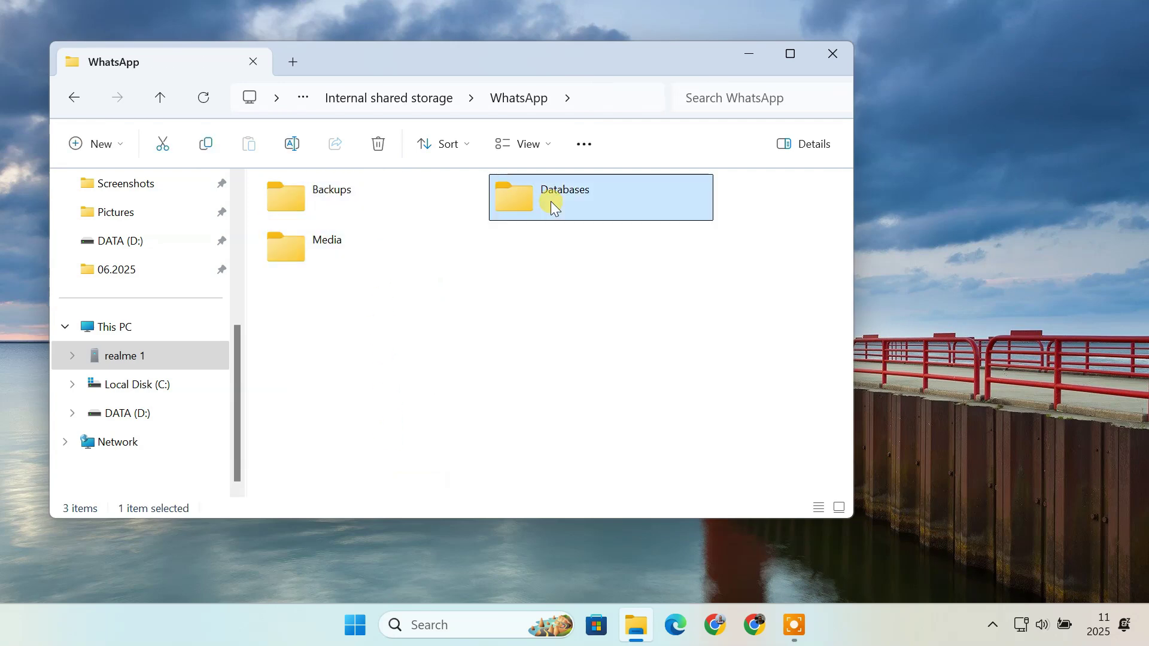
{"action": "left_click", "coordinate": [364, 242]}
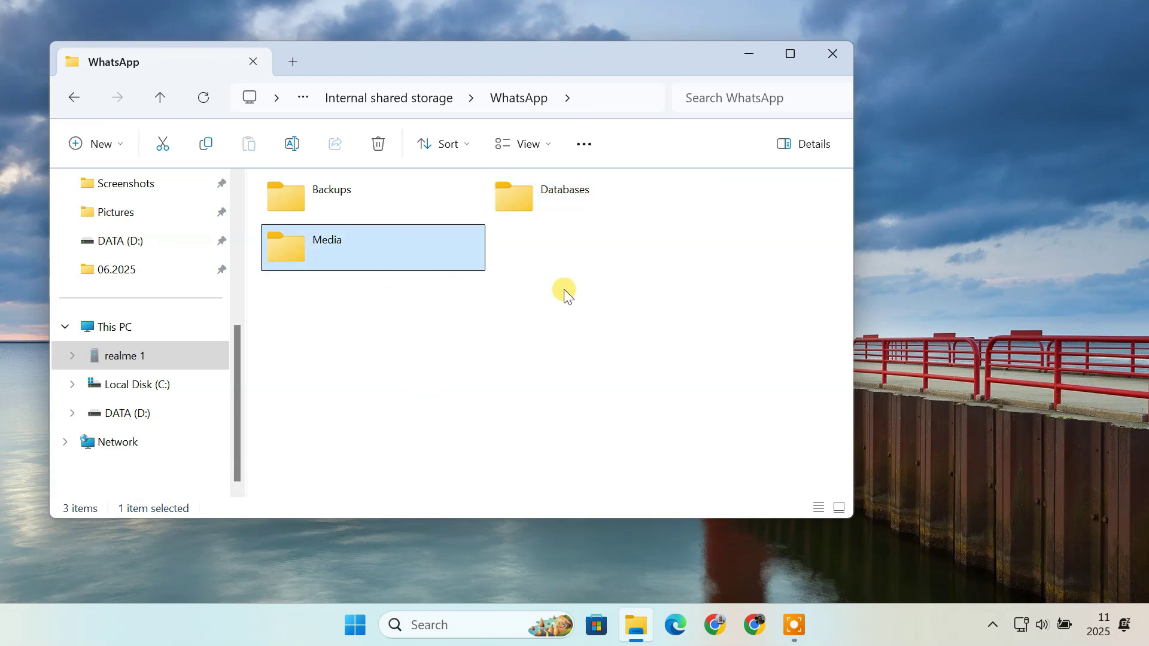
{"action": "left_click_drag", "start_coordinate": [564, 290], "coordinate": [323, 192]}
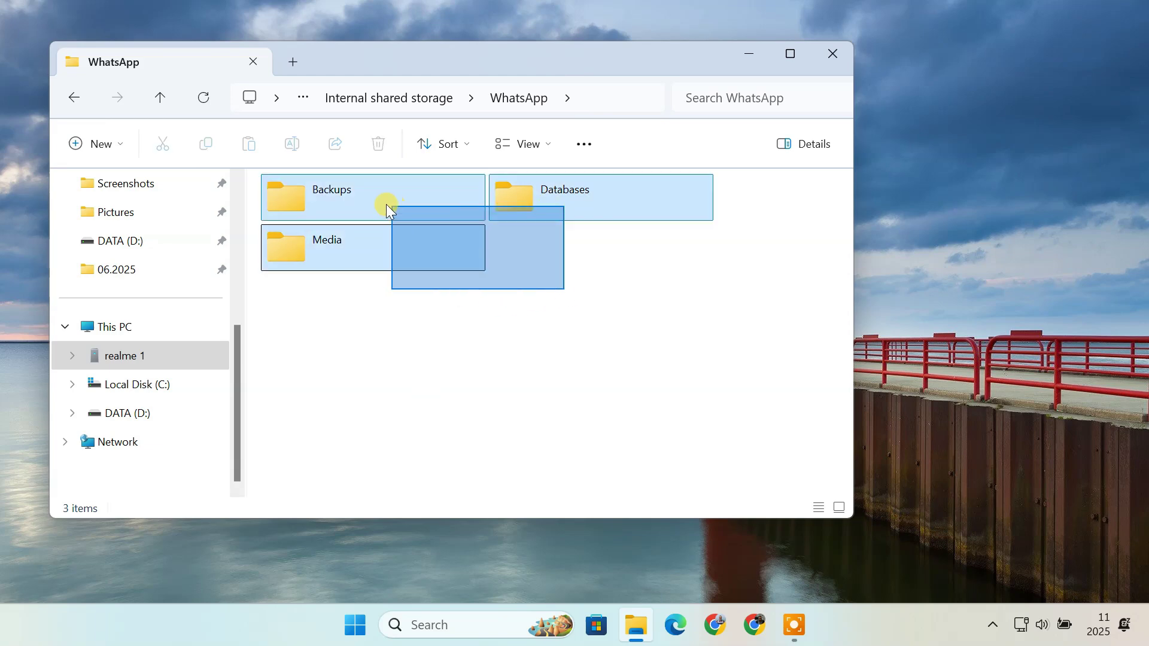
{"action": "right_click", "coordinate": [440, 254]}
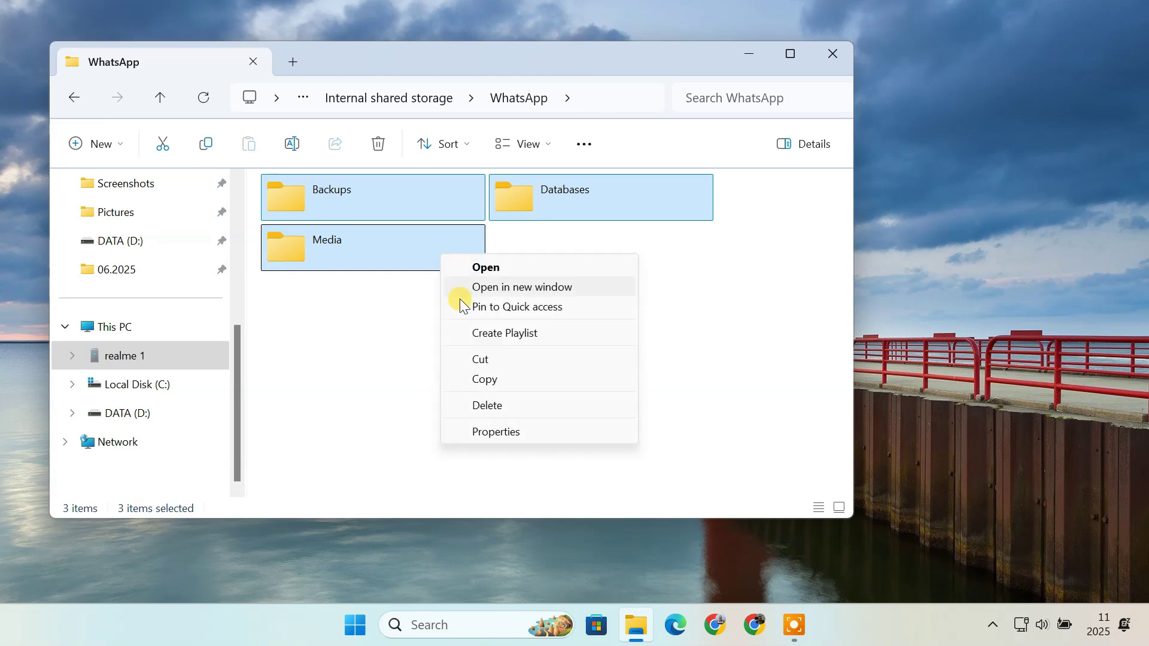
{"action": "left_click", "coordinate": [511, 377]}
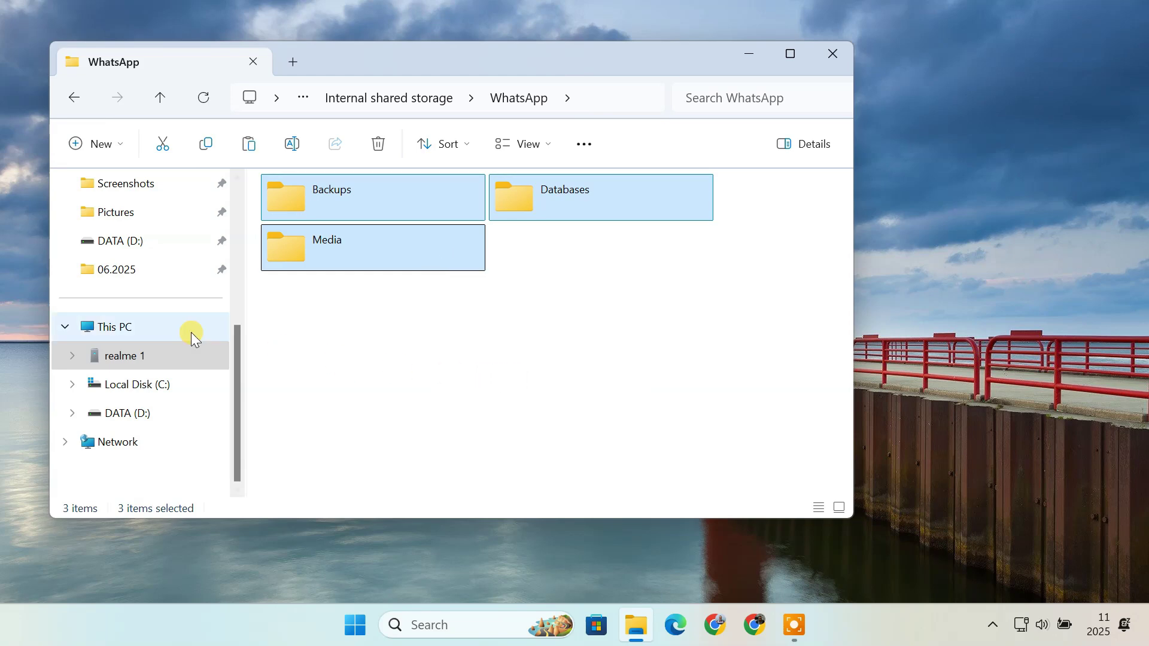
{"action": "scroll", "coordinate": [183, 327], "scroll_direction": "up", "scroll_amount": 3}
- Create a new folder named 'WhatsApp Backup' in Documents
{"action": "left_click", "coordinate": [145, 331]}
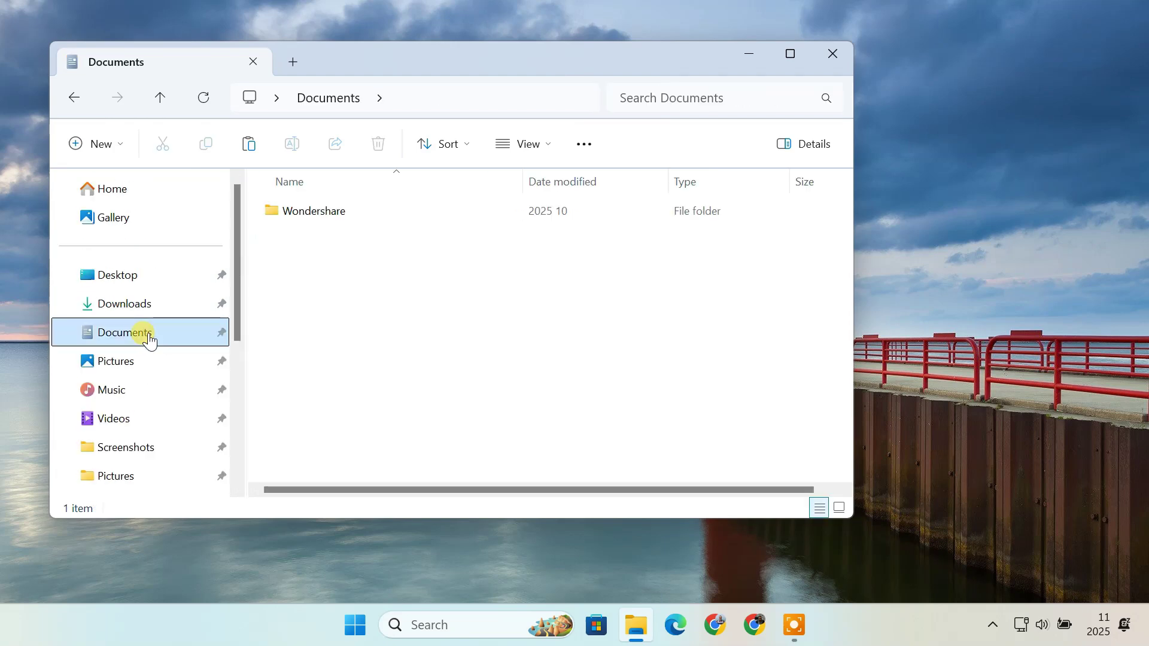
{"action": "left_click", "coordinate": [101, 144]}
{"action": "left_click", "coordinate": [119, 185]}
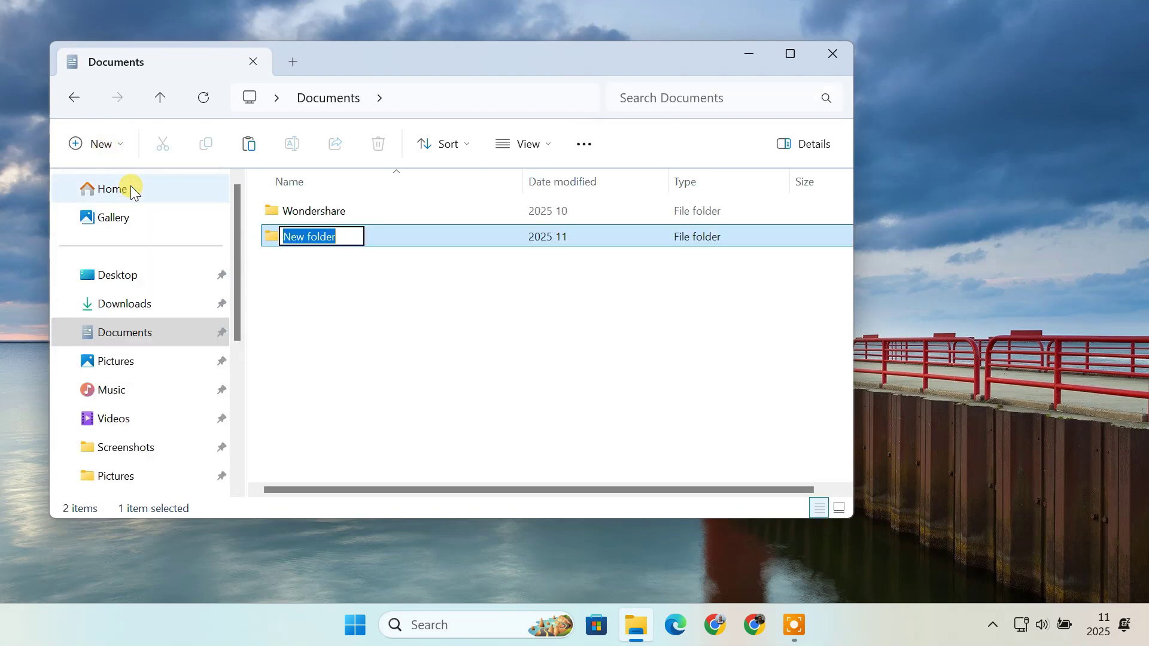
{"action": "type", "text": "Whats"}
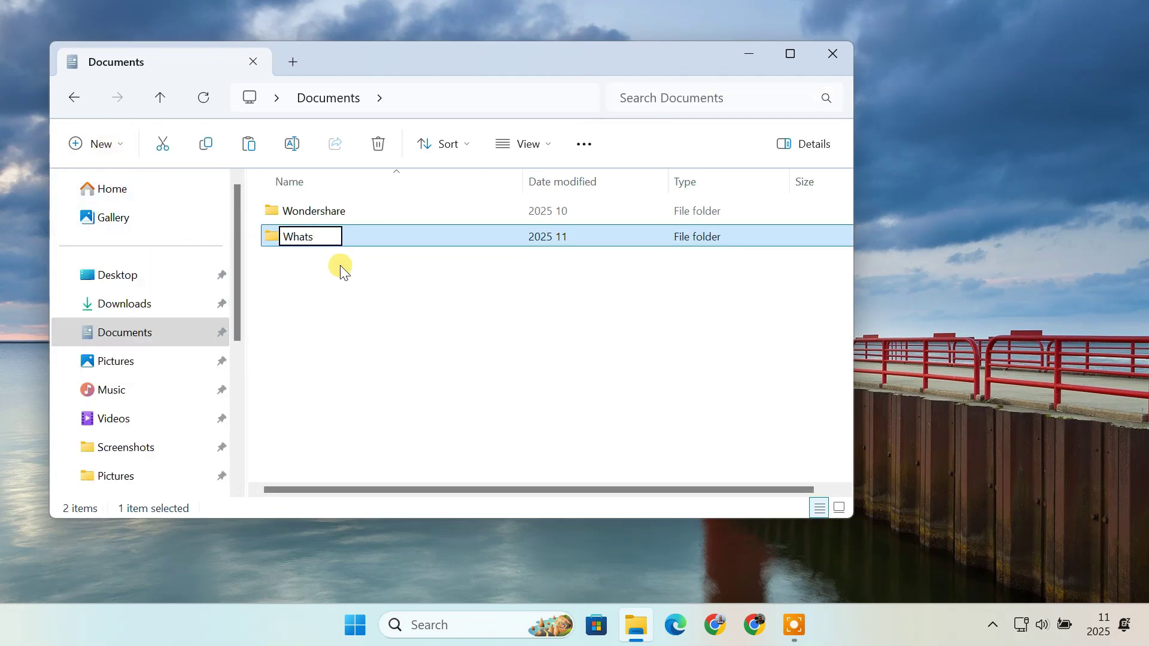
{"action": "type", "text": "App Backup"}
{"action": "key", "text": "Return"}
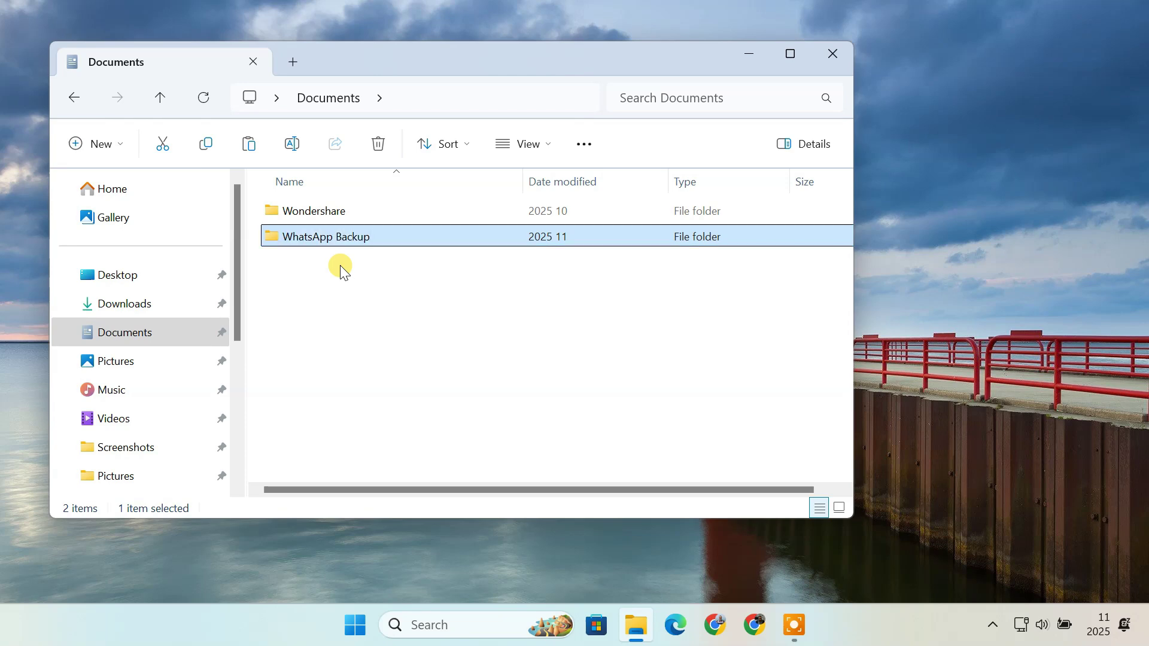
- Paste the copied WhatsApp folders into the WhatsApp Backup folder
{"action": "double_click", "coordinate": [351, 241]}
{"action": "right_click", "coordinate": [352, 241]}
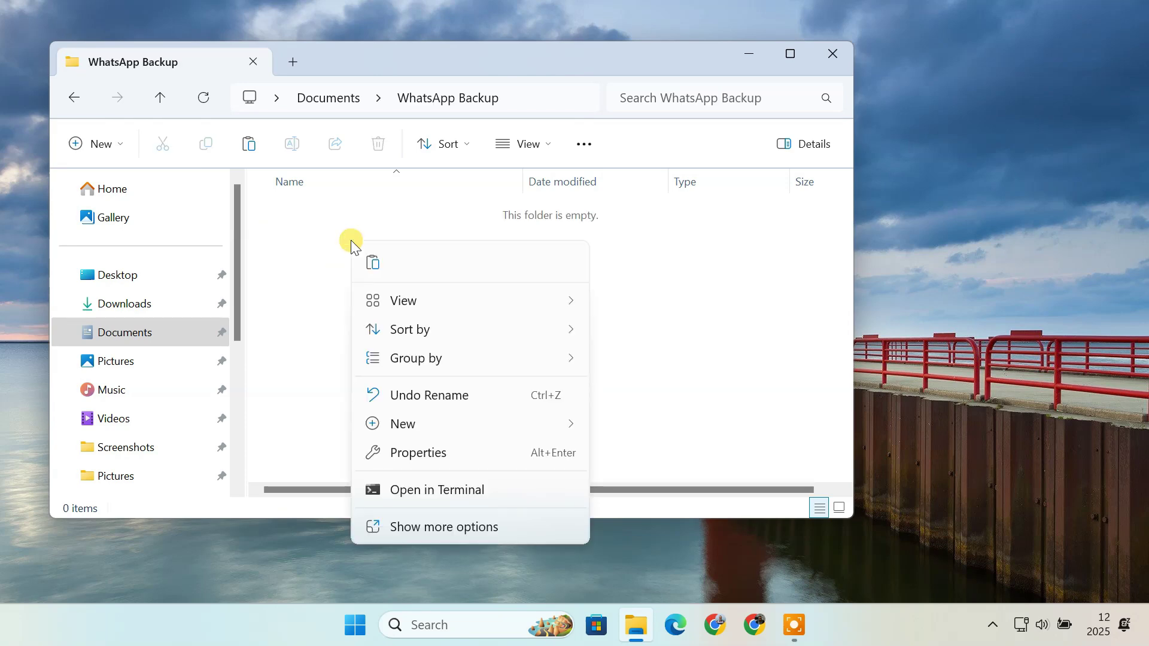
{"action": "left_click", "coordinate": [371, 263]}
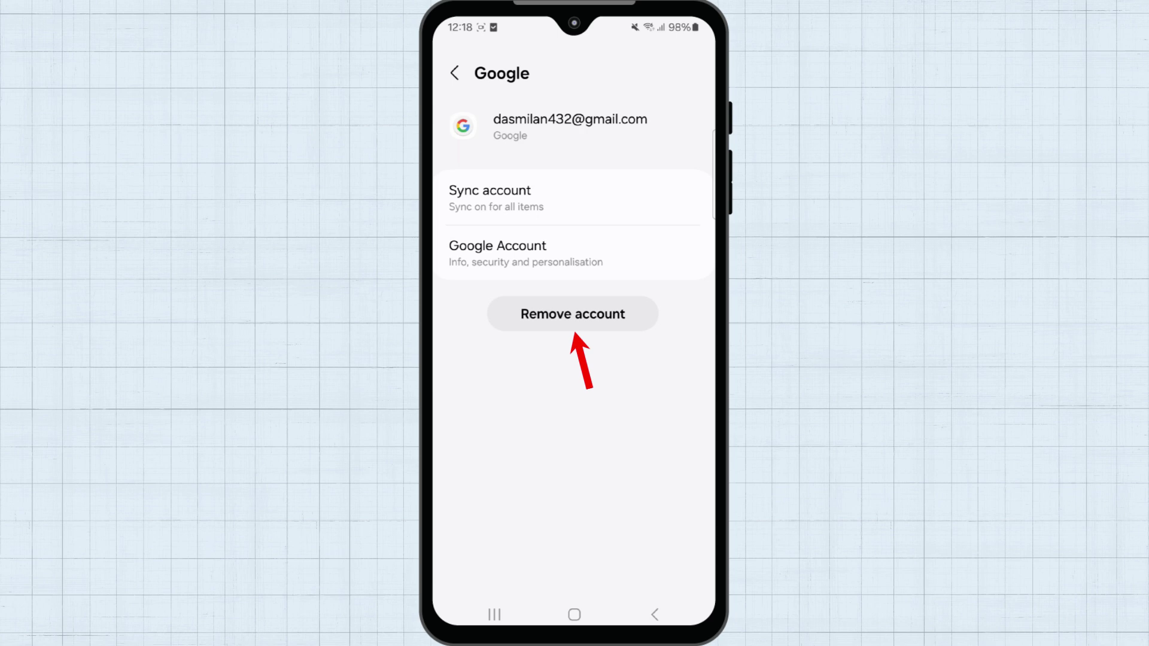
- Return to the Play Store from recent apps and launch the installed WhatsApp
{"action": "left_click", "coordinate": [574, 615]}
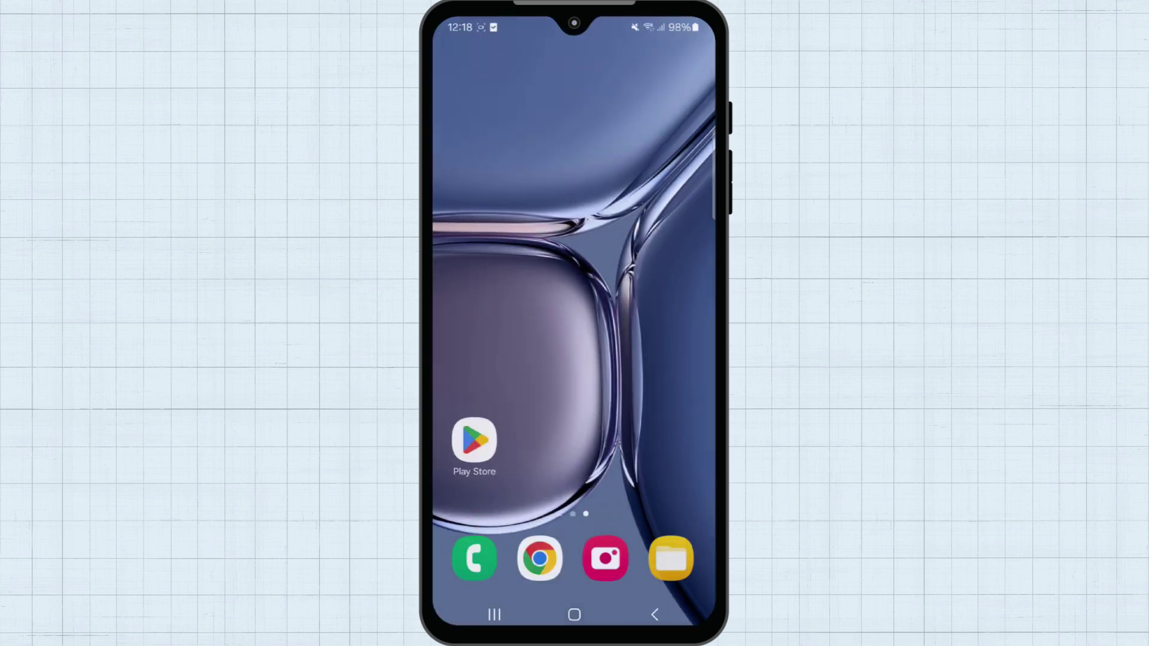
{"action": "left_click", "coordinate": [493, 615]}
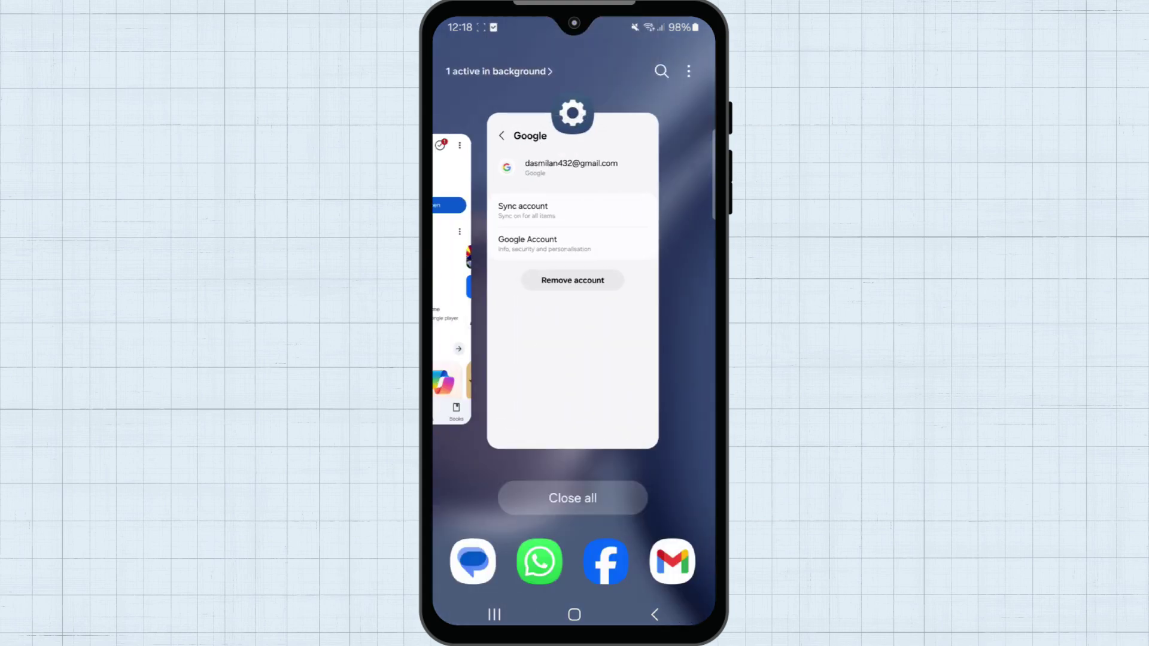
{"action": "left_click_drag", "start_coordinate": [571, 278], "coordinate": [572, 54]}
{"action": "left_click", "coordinate": [572, 270]}
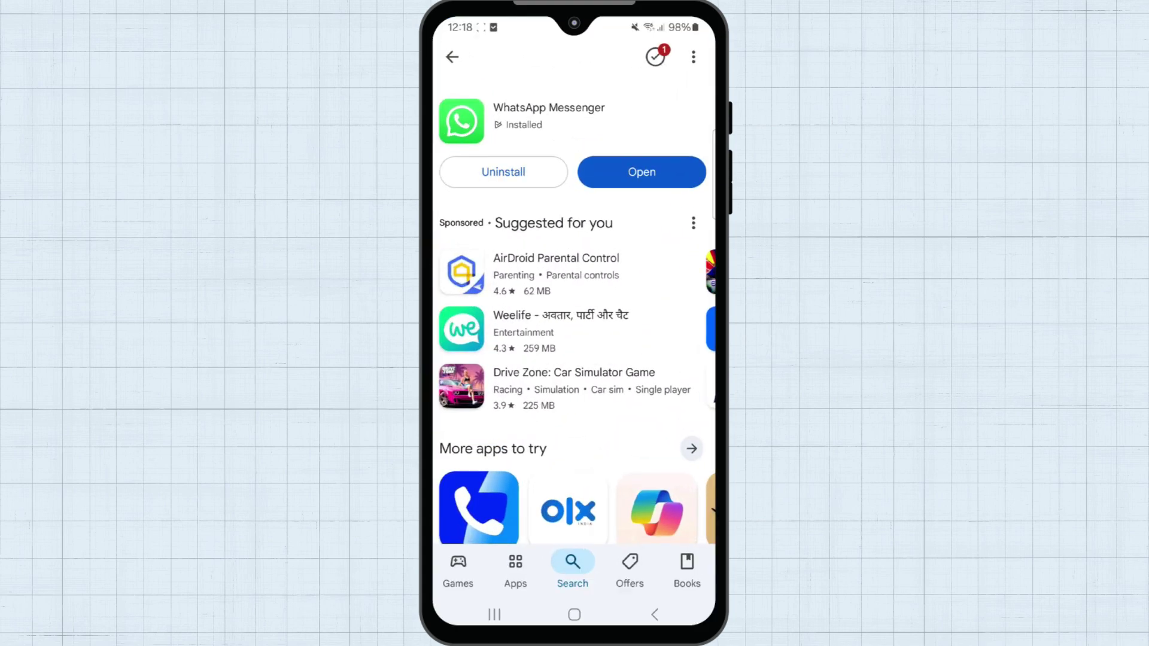
{"action": "left_click", "coordinate": [640, 173]}
- Confirm the language, agree to the terms, dismiss notifications, and go home
{"action": "left_click", "coordinate": [680, 561]}
{"action": "left_click", "coordinate": [573, 514]}
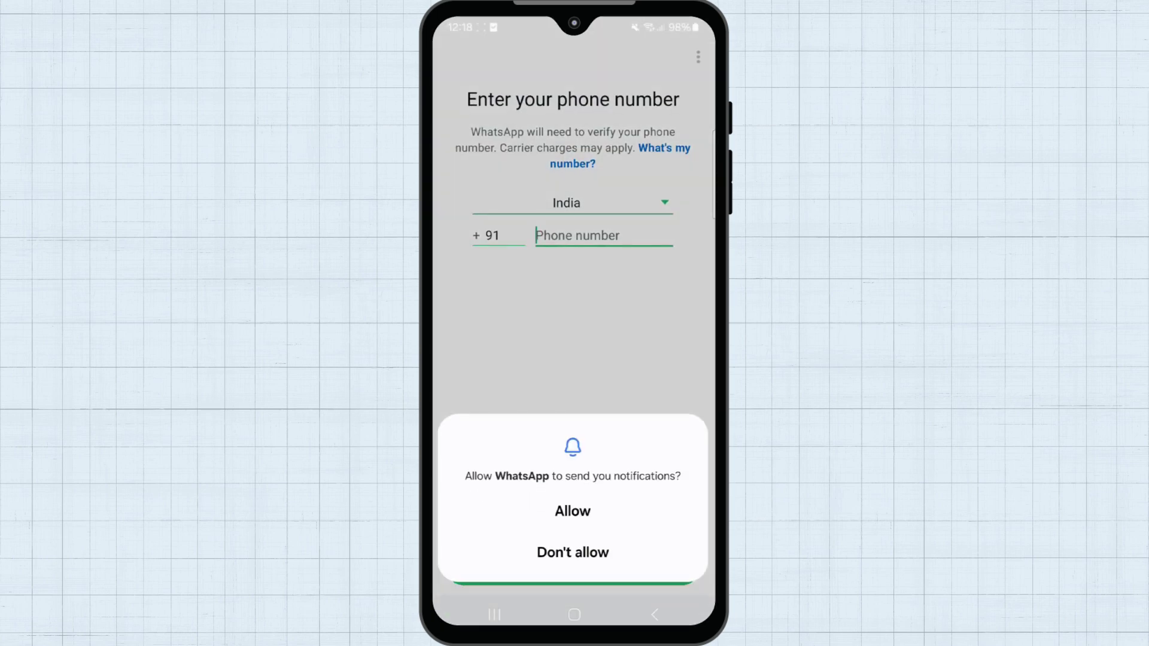
{"action": "left_click", "coordinate": [574, 511]}
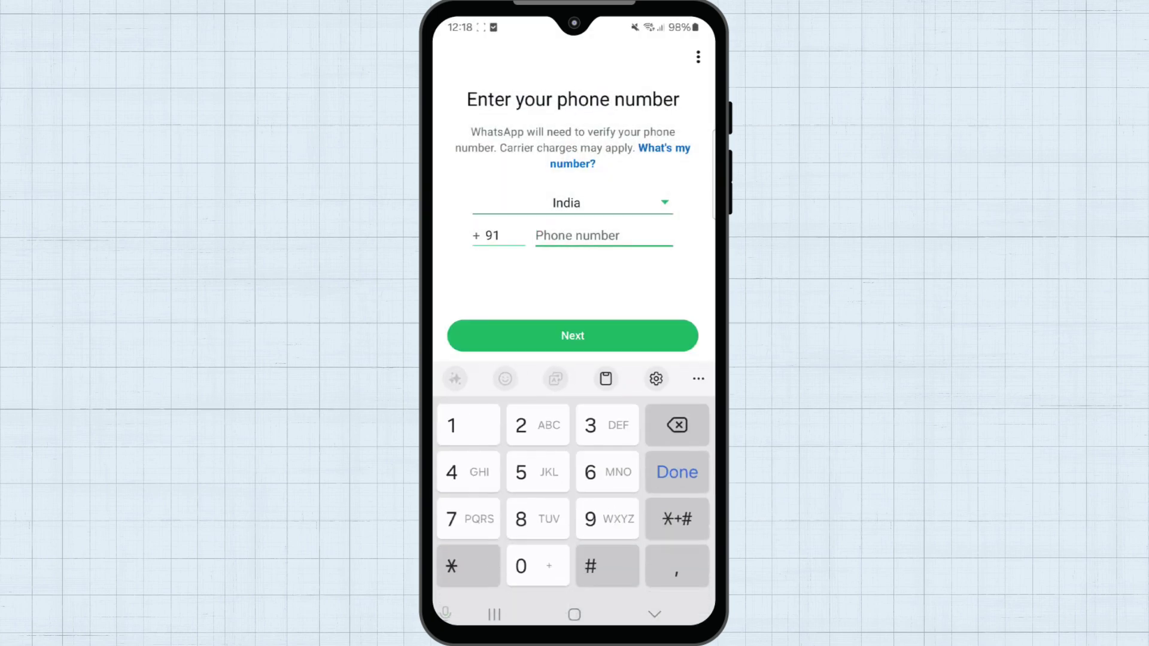
{"action": "left_click", "coordinate": [573, 614]}
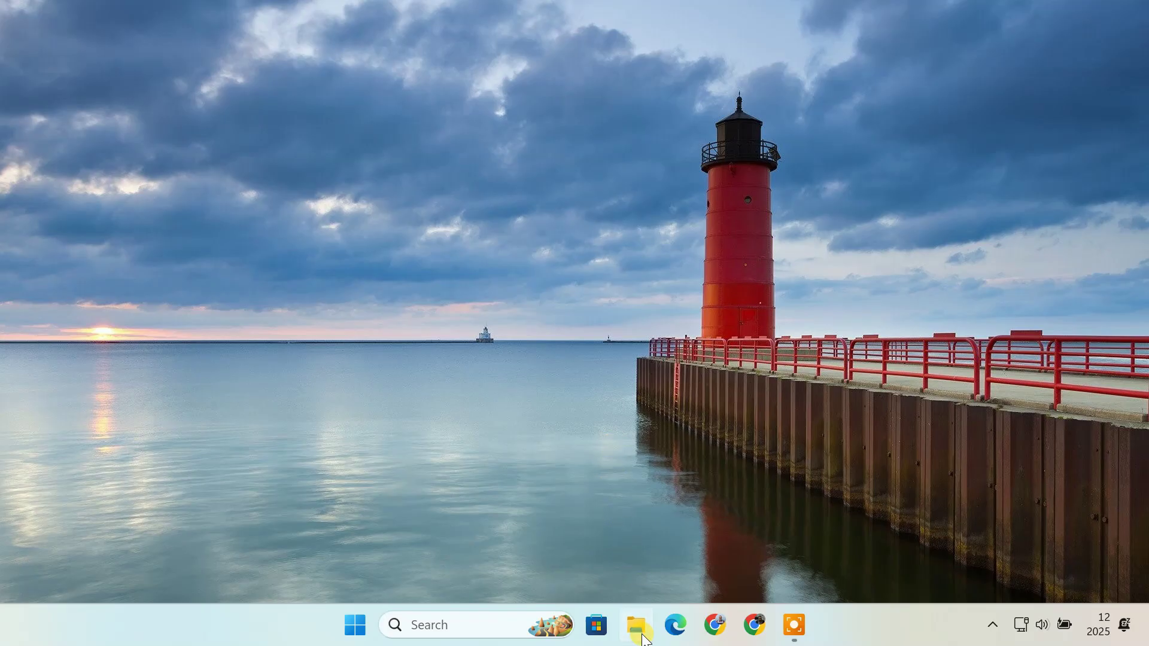
- Copy the Backups, Databases and Media folders from Documents\WhatsApp Backup
{"action": "left_click", "coordinate": [637, 625]}
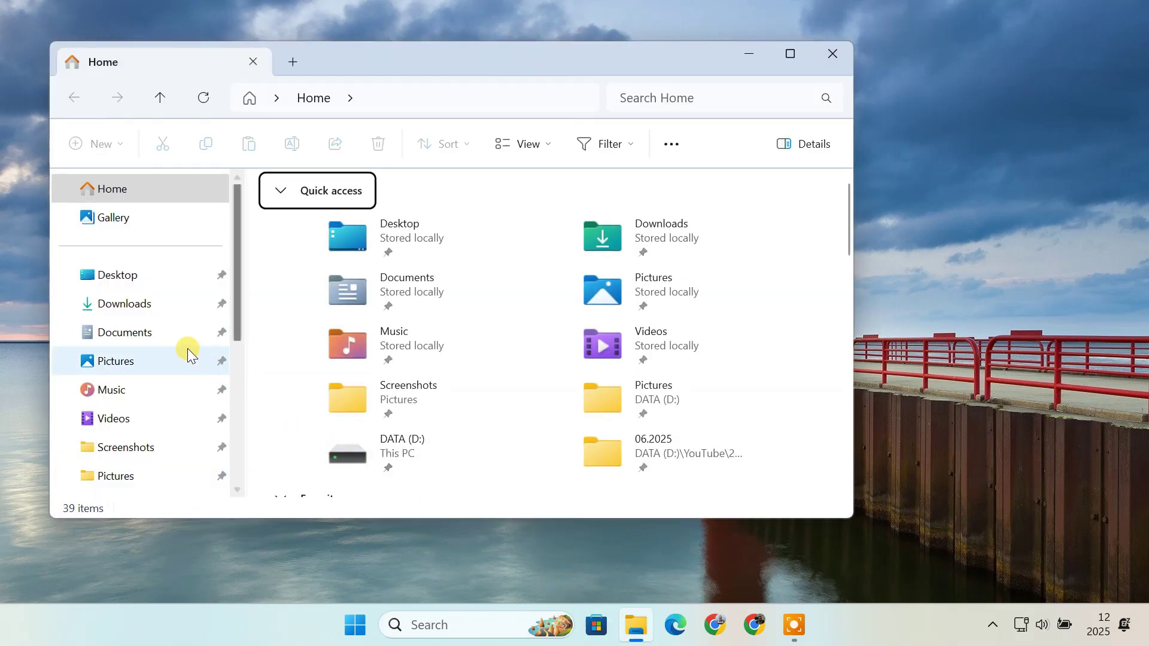
{"action": "left_click", "coordinate": [148, 333]}
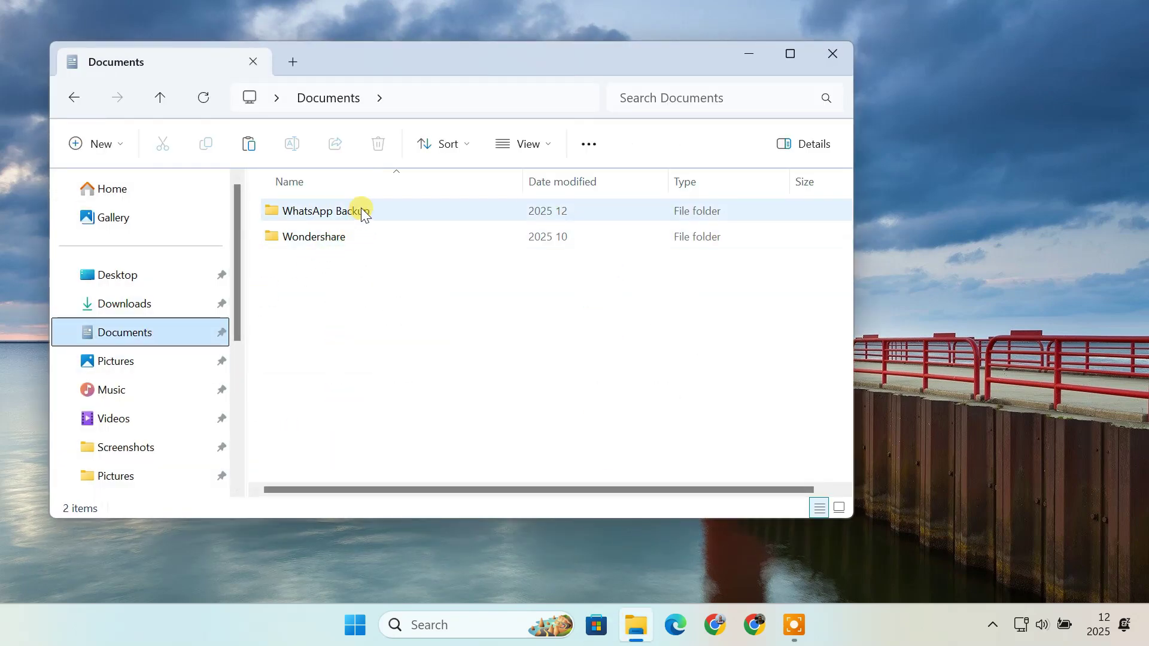
{"action": "left_click", "coordinate": [360, 210]}
{"action": "double_click", "coordinate": [362, 215]}
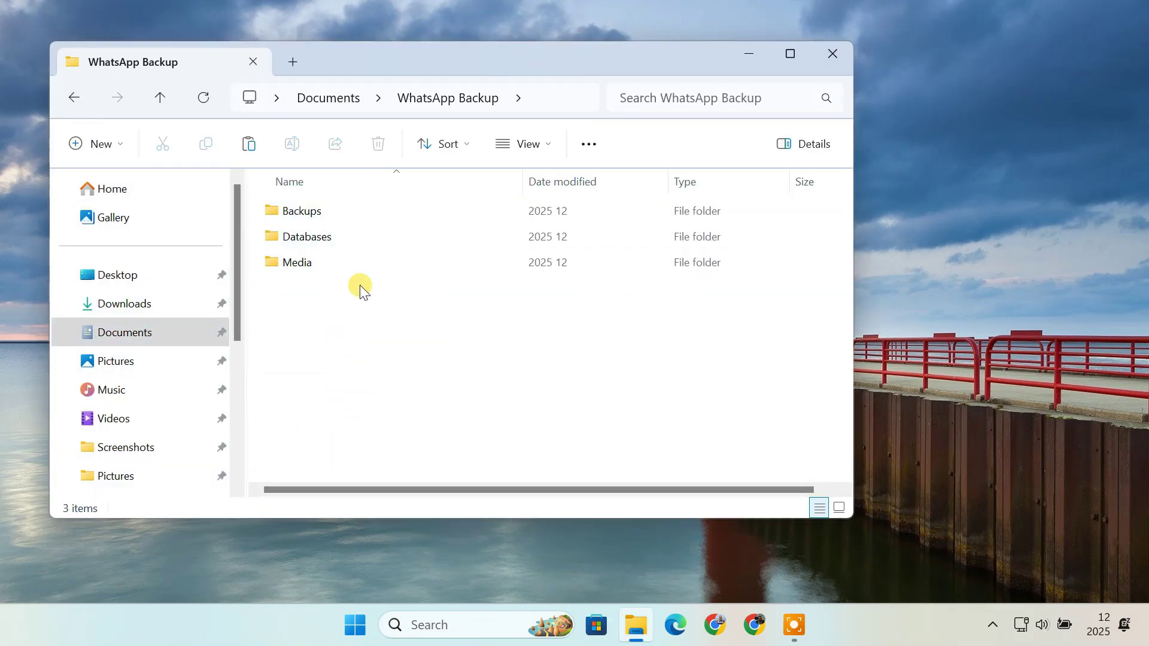
{"action": "left_click_drag", "start_coordinate": [360, 285], "coordinate": [331, 209]}
{"action": "right_click", "coordinate": [344, 210]}
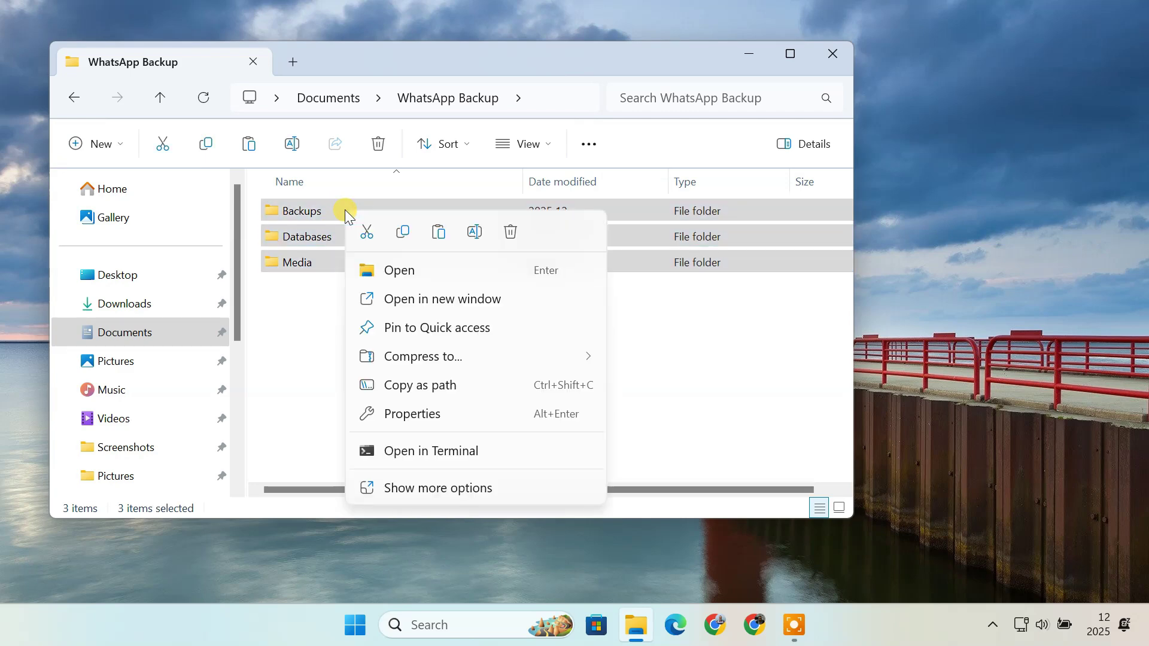
{"action": "left_click", "coordinate": [401, 233]}
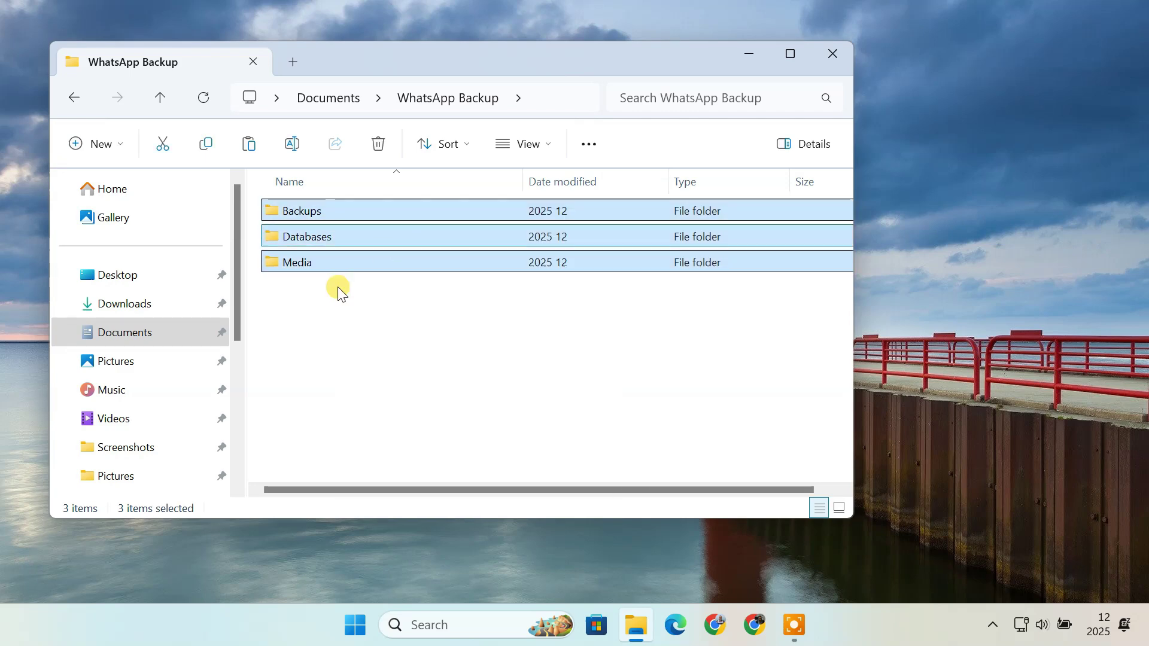
{"action": "scroll", "coordinate": [144, 377], "scroll_direction": "down", "scroll_amount": 3}
{"action": "scroll", "coordinate": [183, 402], "scroll_direction": "down", "scroll_amount": 2}
- Paste them into the phone's WhatsApp folder, merging with the existing Media for all
{"action": "left_click", "coordinate": [151, 325]}
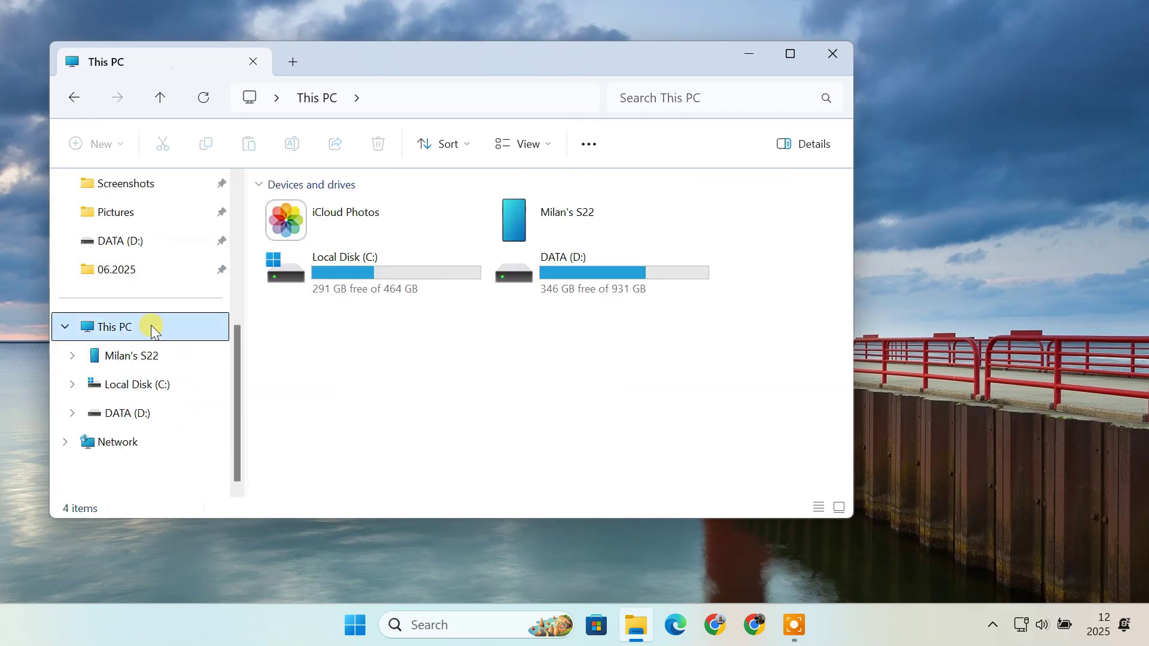
{"action": "double_click", "coordinate": [565, 223]}
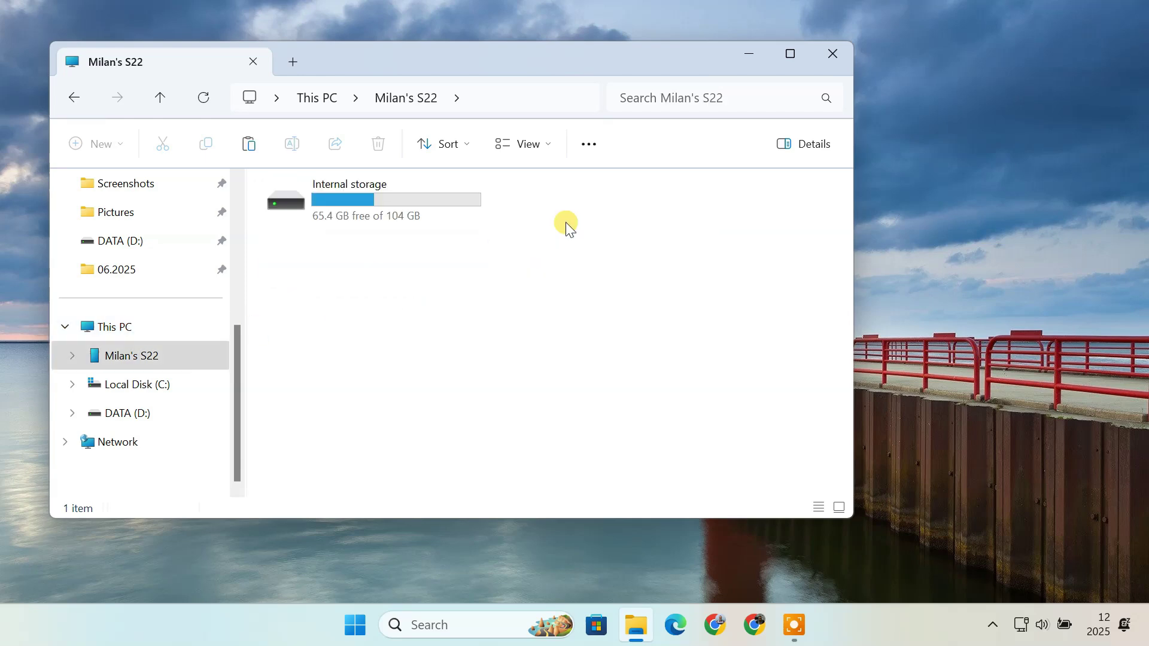
{"action": "double_click", "coordinate": [406, 196]}
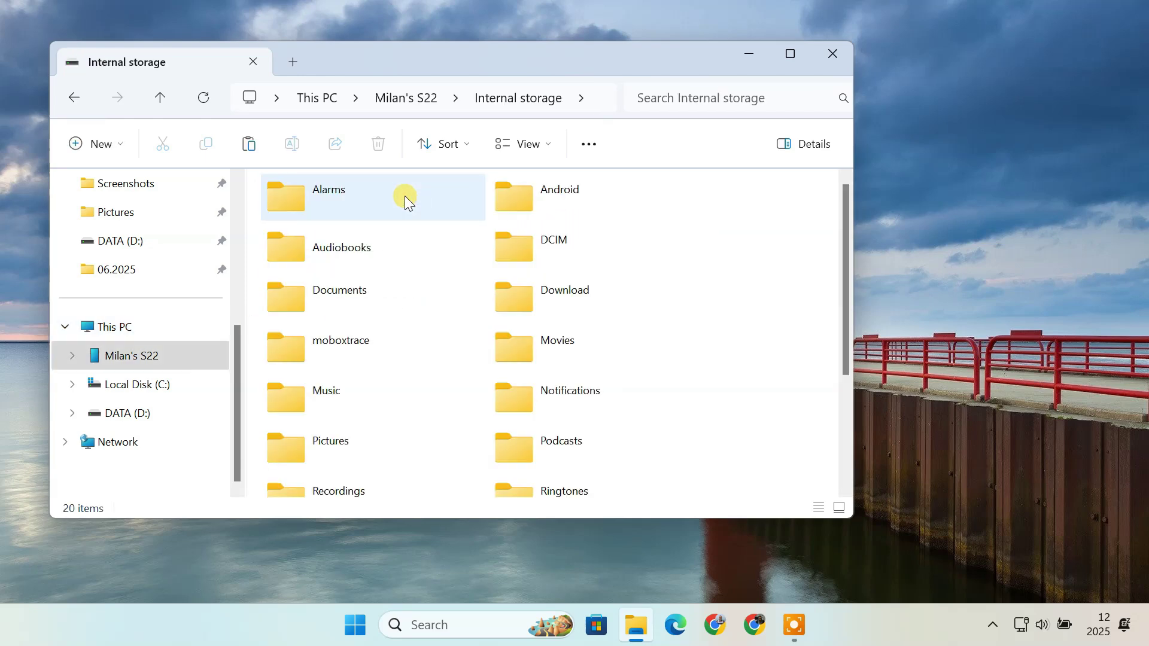
{"action": "left_click", "coordinate": [701, 98]}
{"action": "type", "text": "whatsapp"}
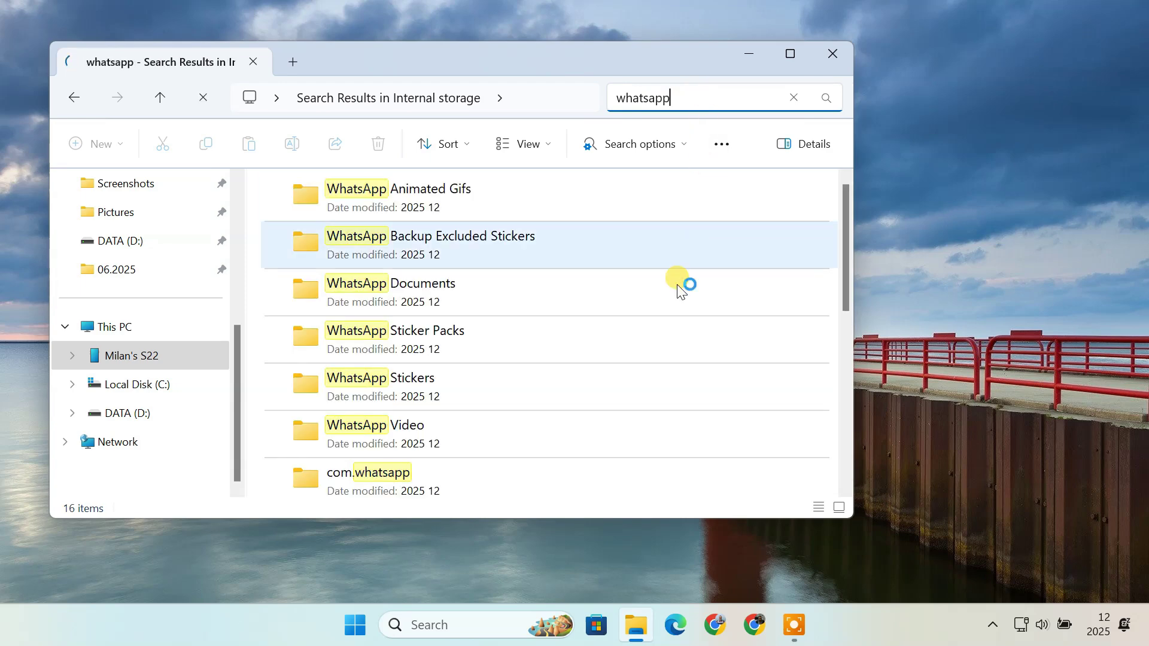
{"action": "scroll", "coordinate": [576, 407], "scroll_direction": "down", "scroll_amount": 3}
{"action": "double_click", "coordinate": [410, 300]}
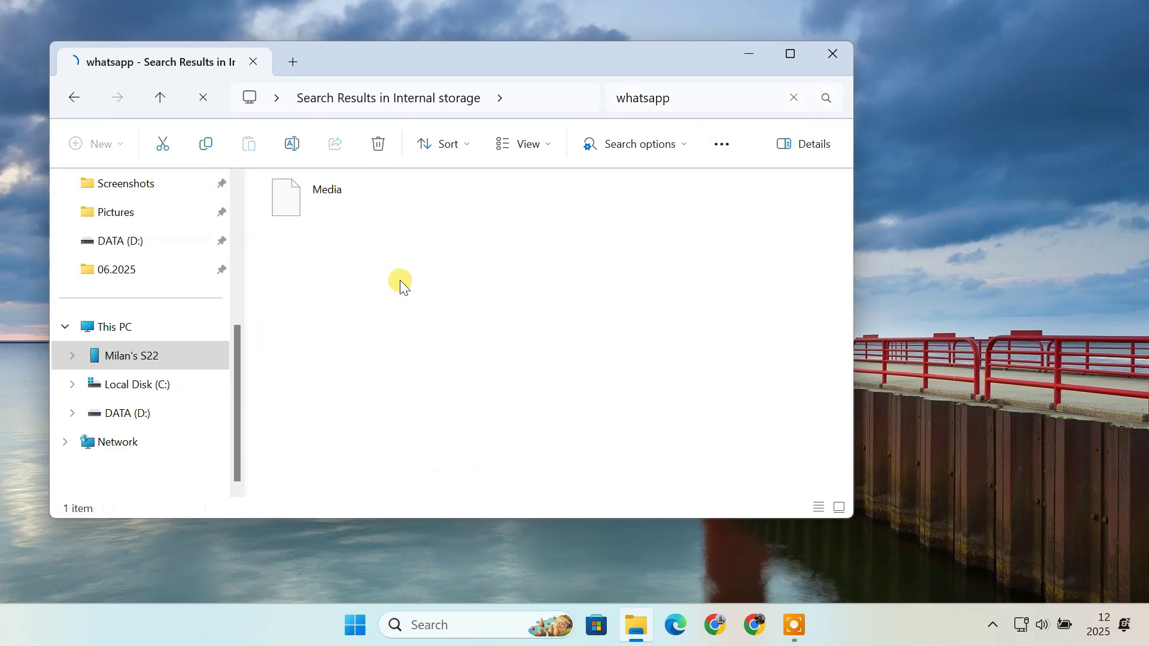
{"action": "right_click", "coordinate": [421, 229]}
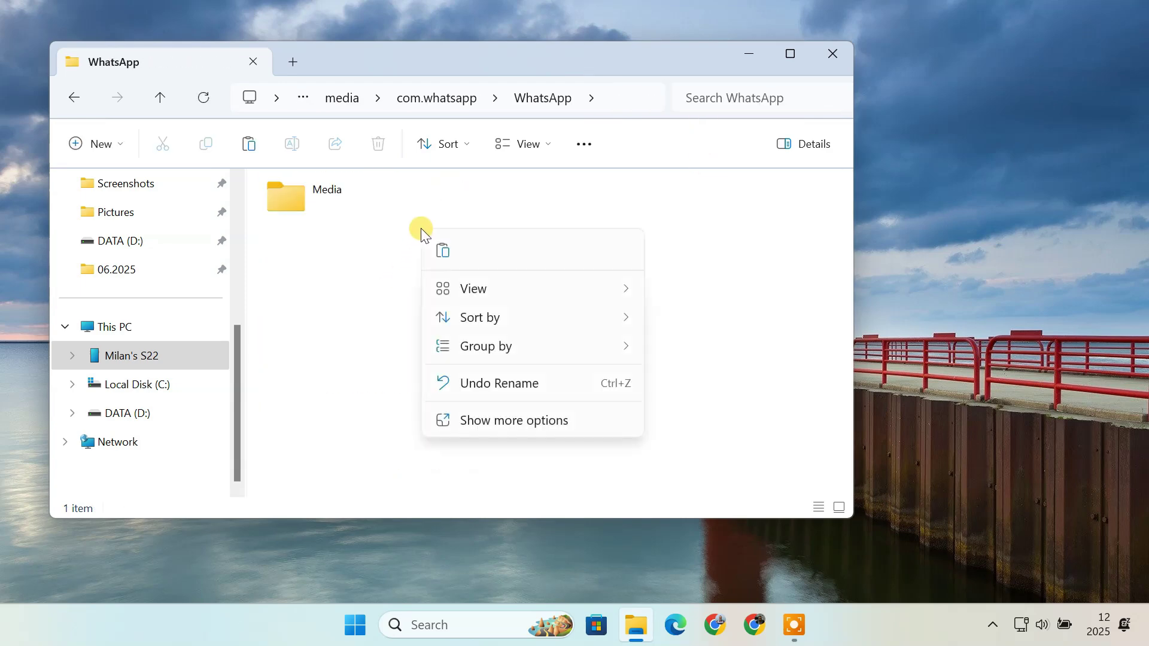
{"action": "left_click", "coordinate": [447, 253]}
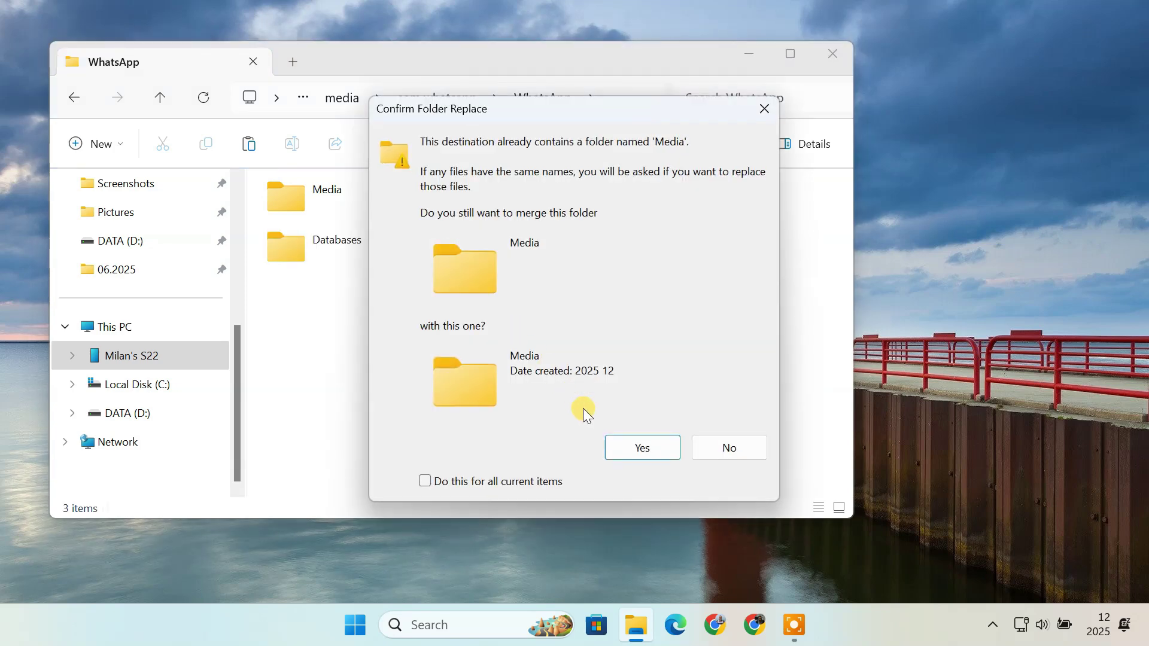
{"action": "left_click", "coordinate": [425, 482]}
{"action": "left_click", "coordinate": [639, 450]}
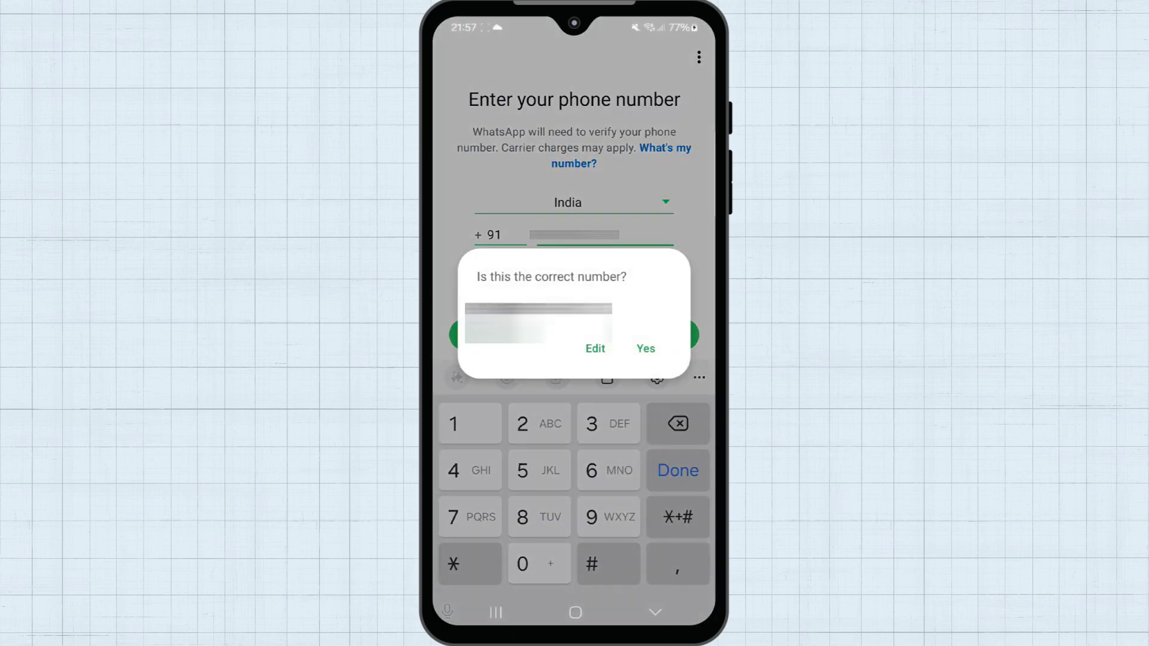
- Confirm the phone number and allow the call log and contacts permissions
{"action": "left_click", "coordinate": [646, 349]}
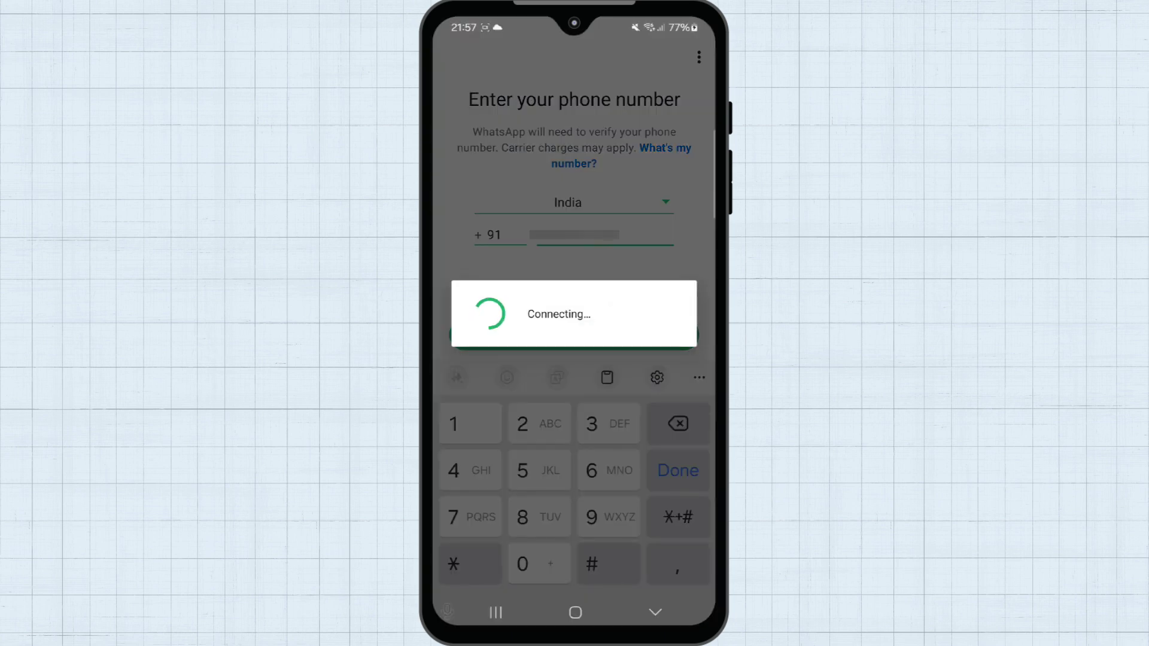
{"action": "left_click", "coordinate": [574, 529]}
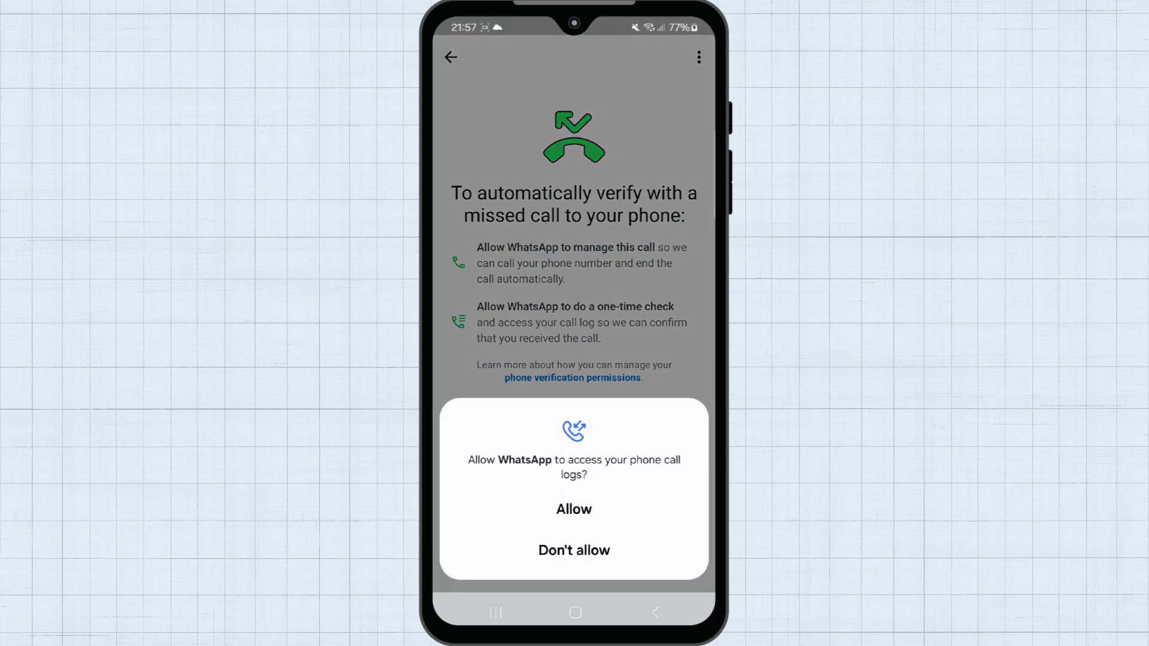
{"action": "left_click", "coordinate": [574, 508]}
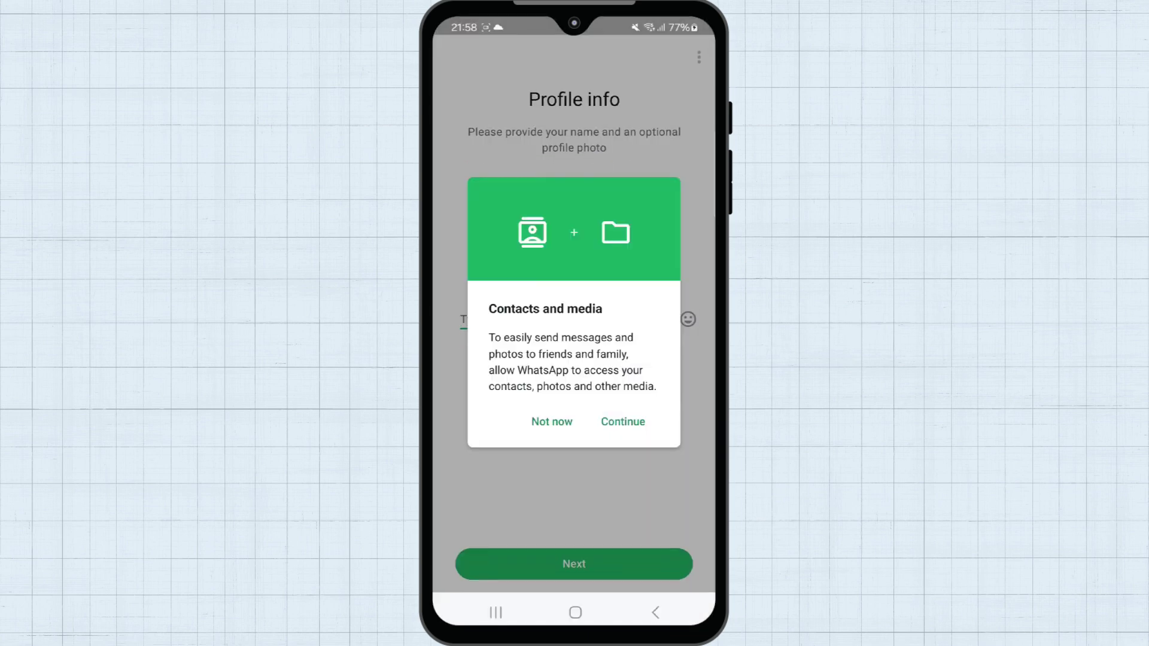
{"action": "left_click", "coordinate": [622, 421]}
{"action": "left_click", "coordinate": [574, 509]}
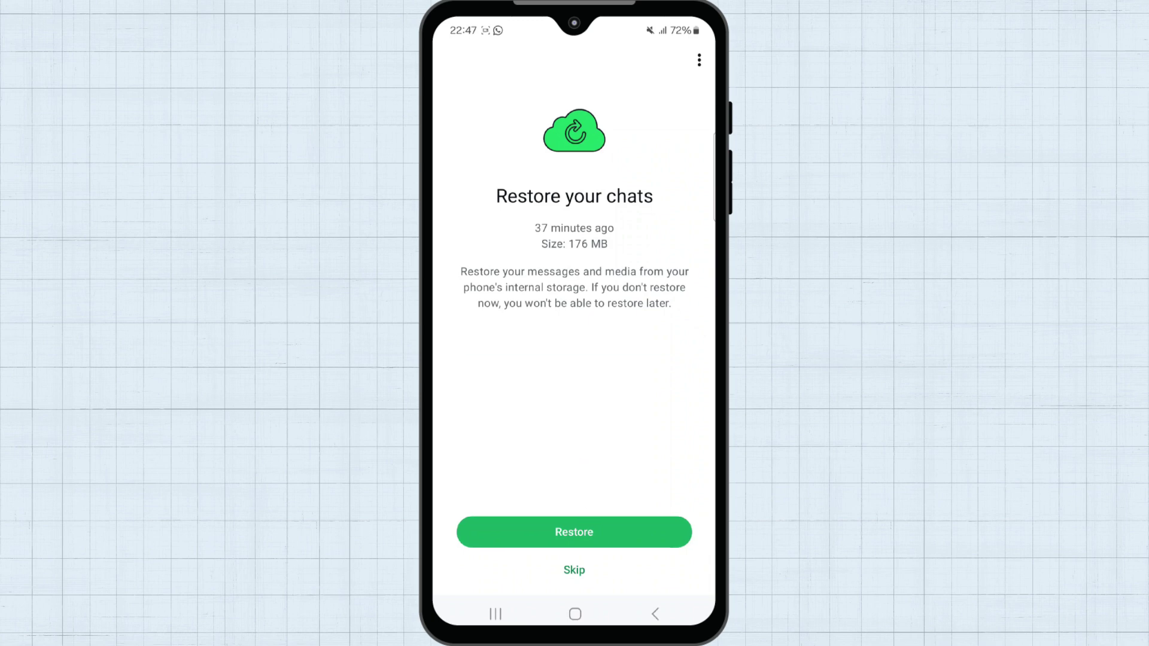
- Restore 744 messages from the 176 MB local backup and accept the profile info
{"action": "left_click", "coordinate": [574, 532]}
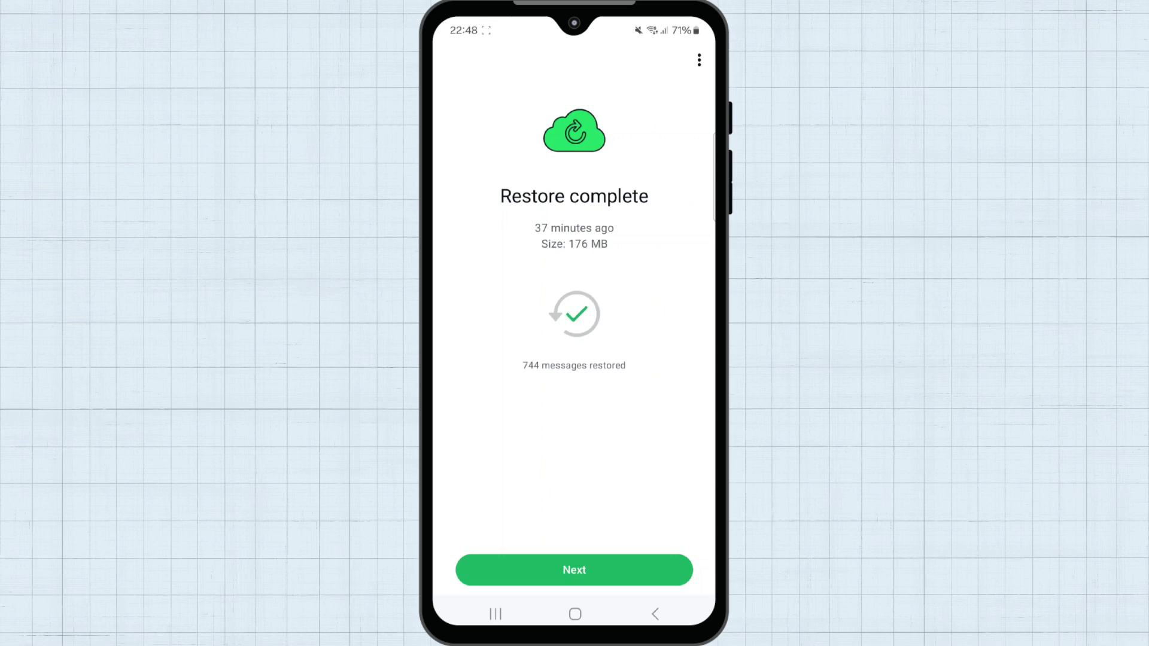
{"action": "left_click", "coordinate": [574, 570]}
{"action": "left_click", "coordinate": [573, 566]}
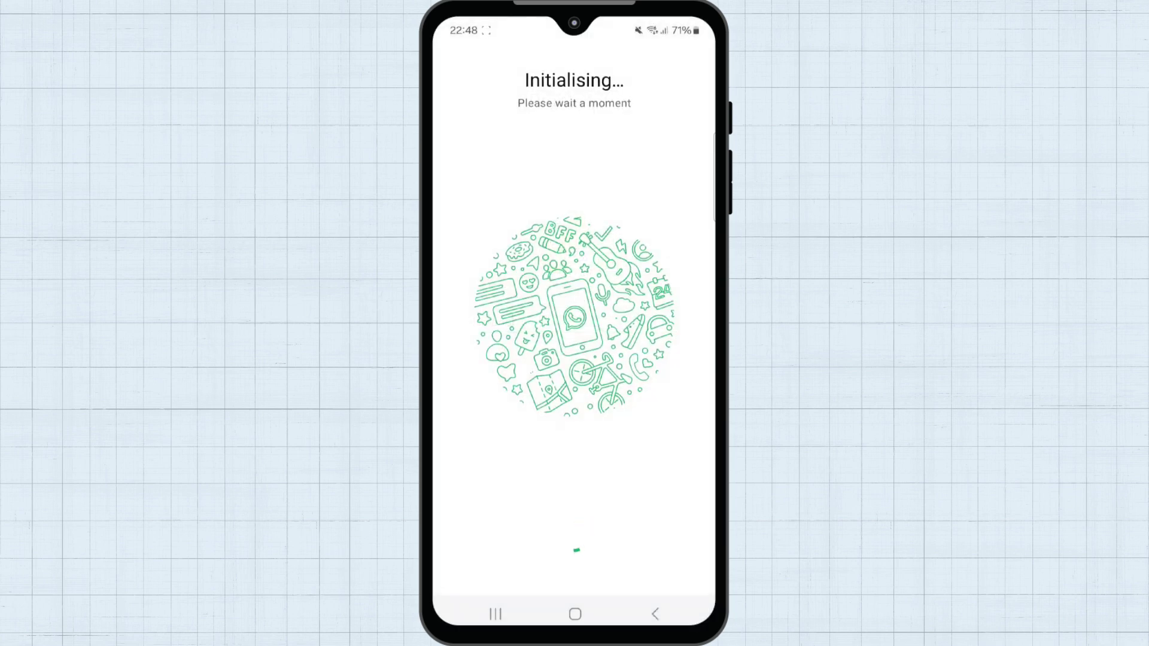